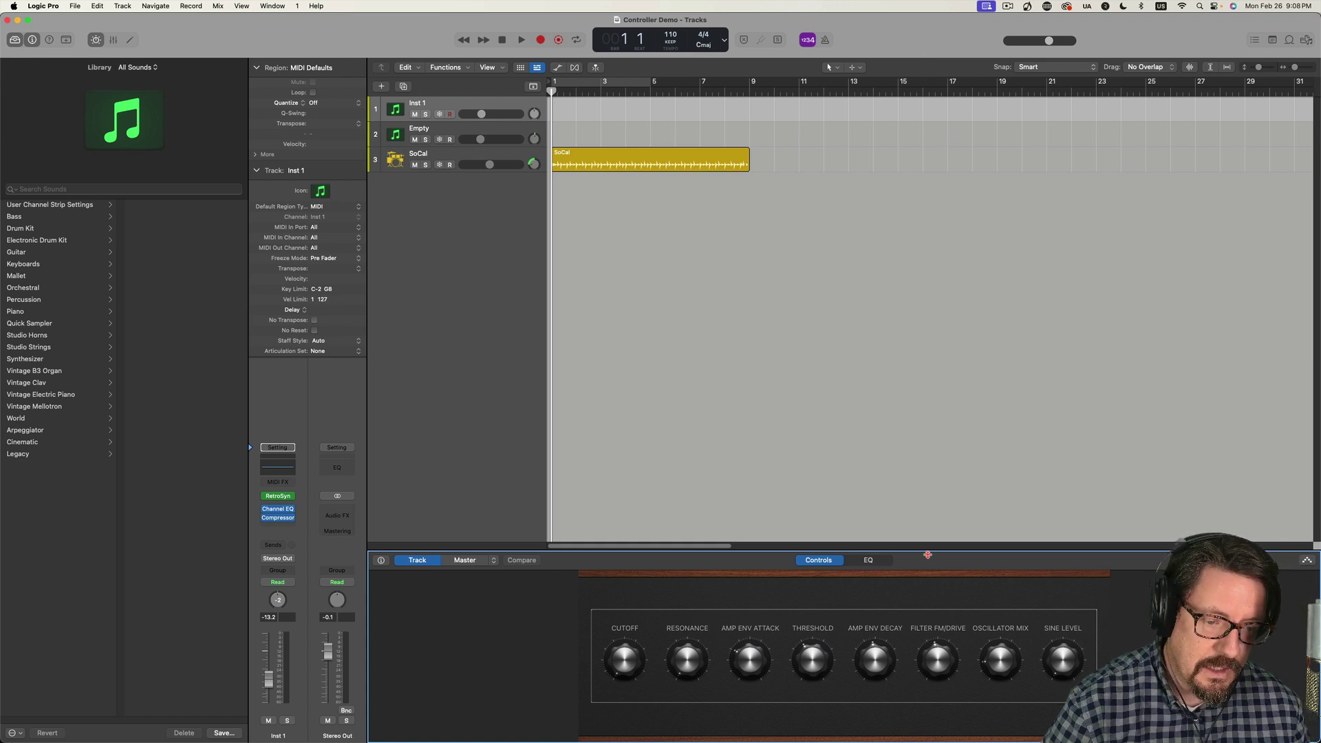
Step: Show Inst 1's synth Smart Controls knobs in the Controller Demo project's lower pane
{"action": "mouse_move", "coordinate": [1059, 742]}
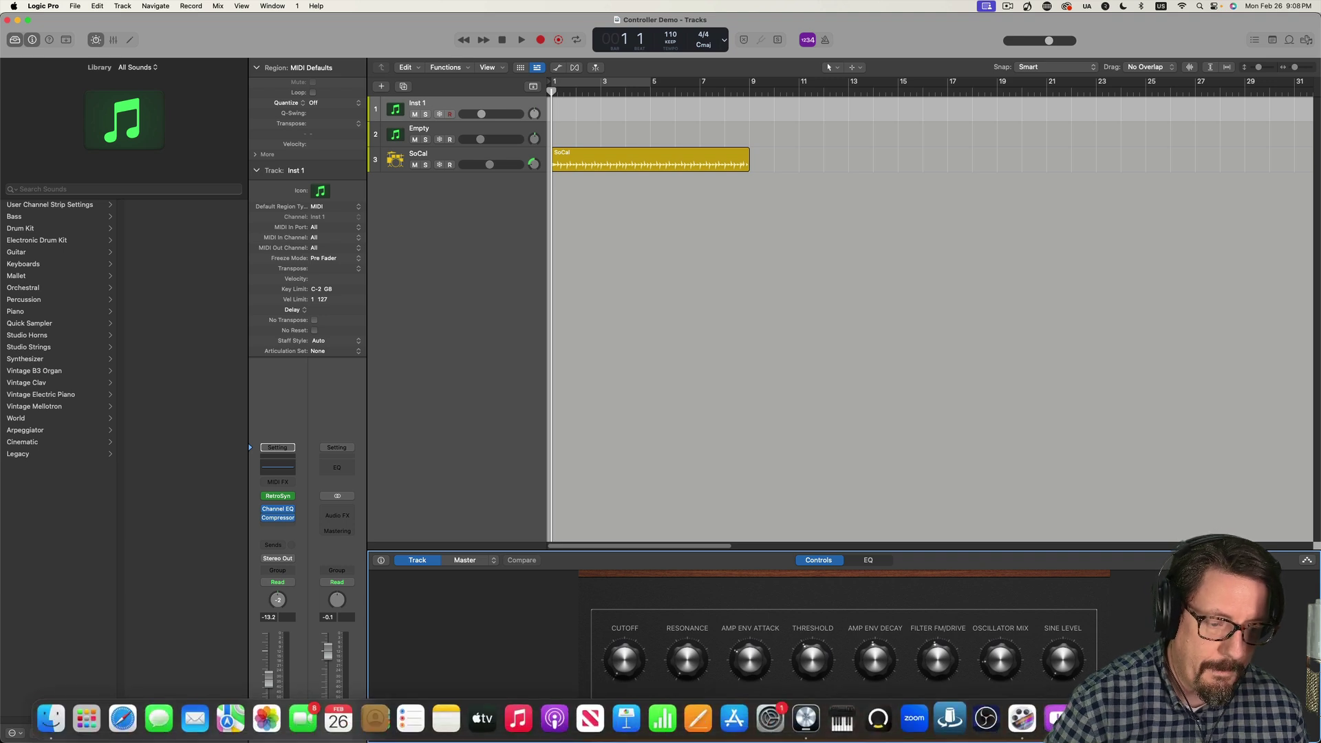
Step: Switch the iMap Platform M+ editor to User Define mode and connect to Platform M+ V2.15
{"action": "left_click", "coordinate": [1056, 718]}
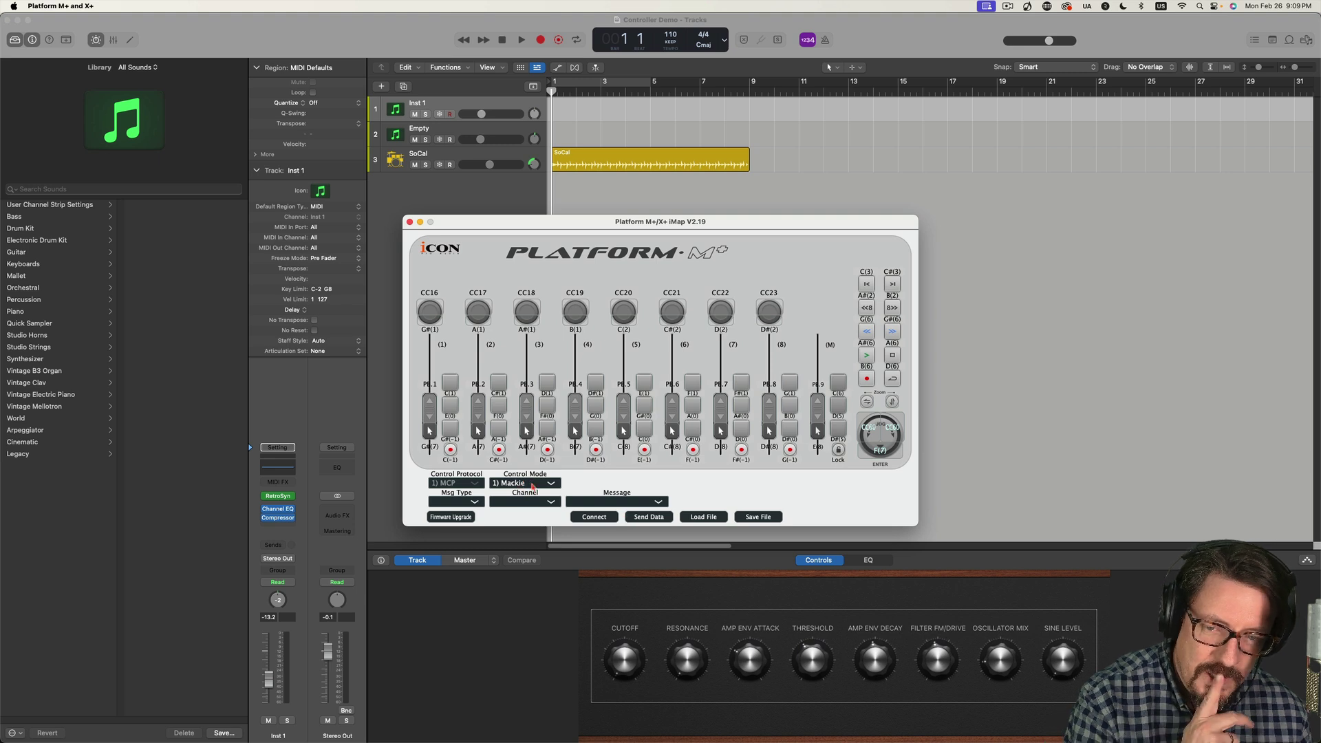
{"action": "left_click", "coordinate": [533, 484]}
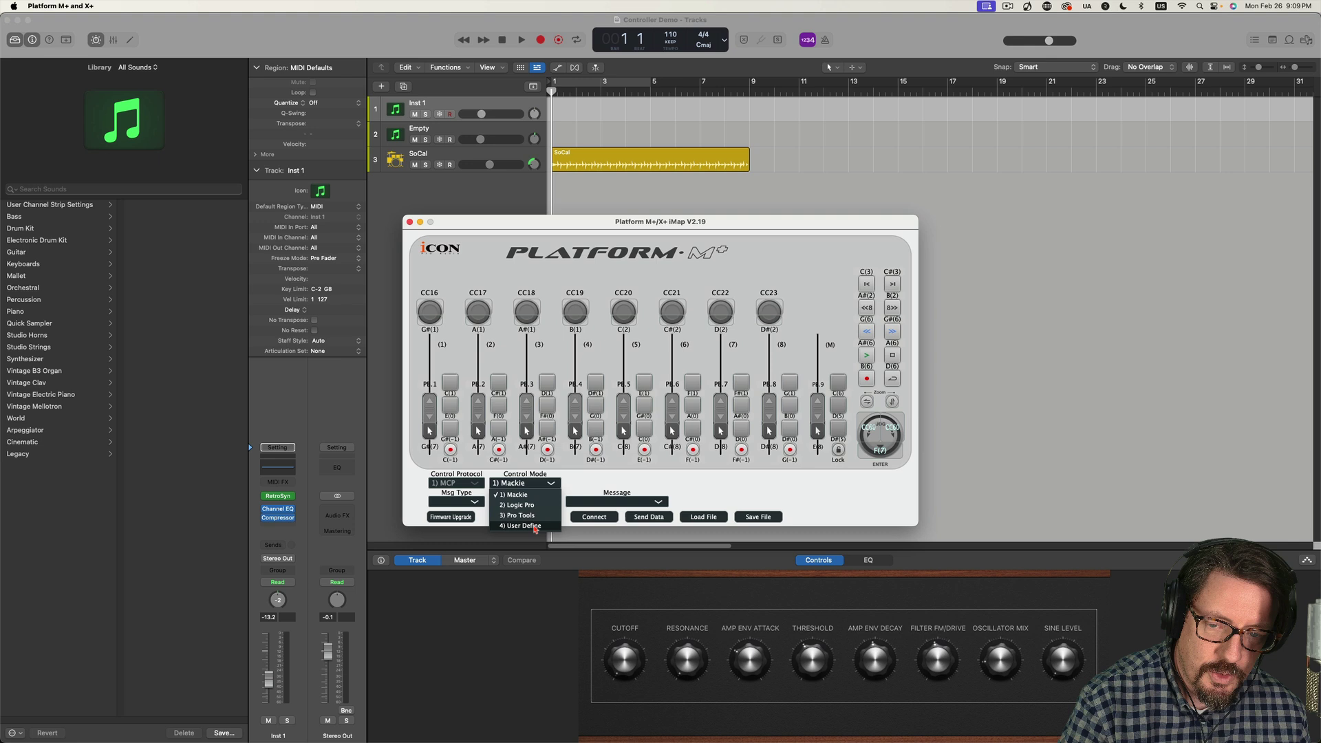
{"action": "left_click", "coordinate": [536, 526]}
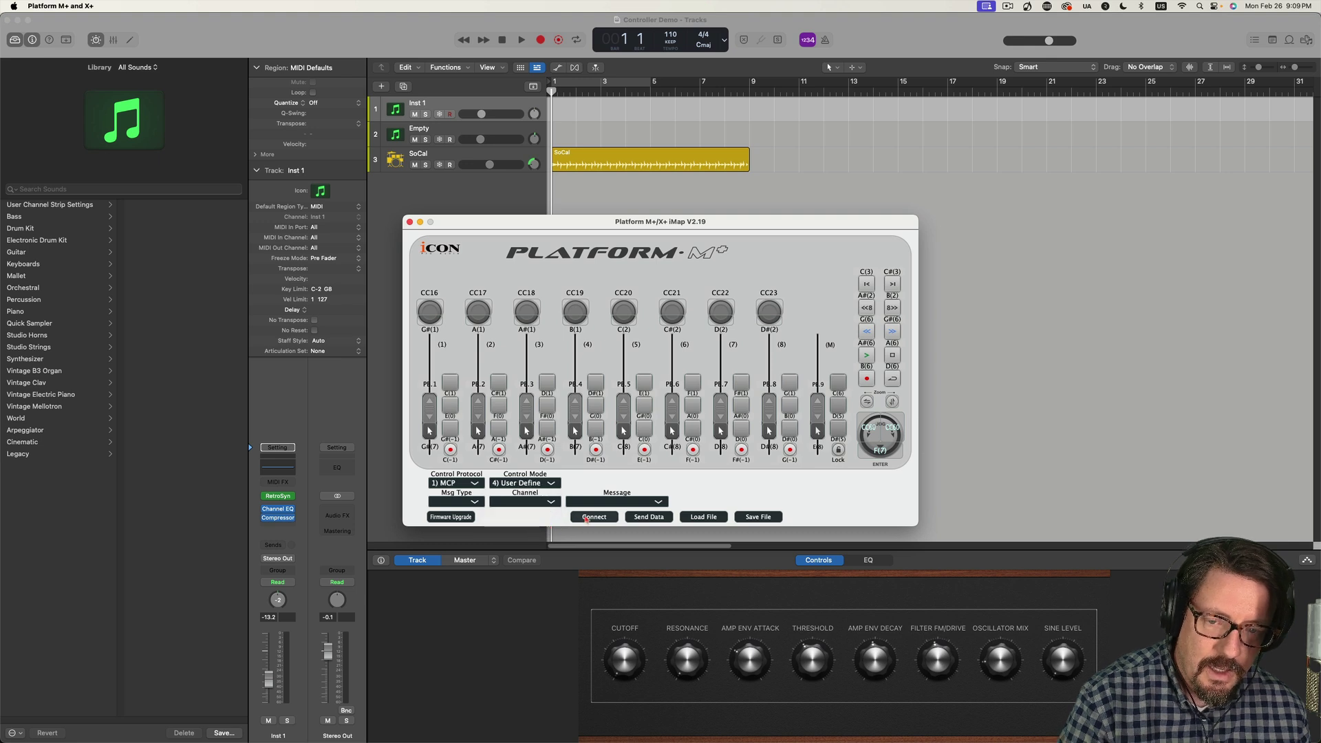
{"action": "left_click", "coordinate": [584, 520]}
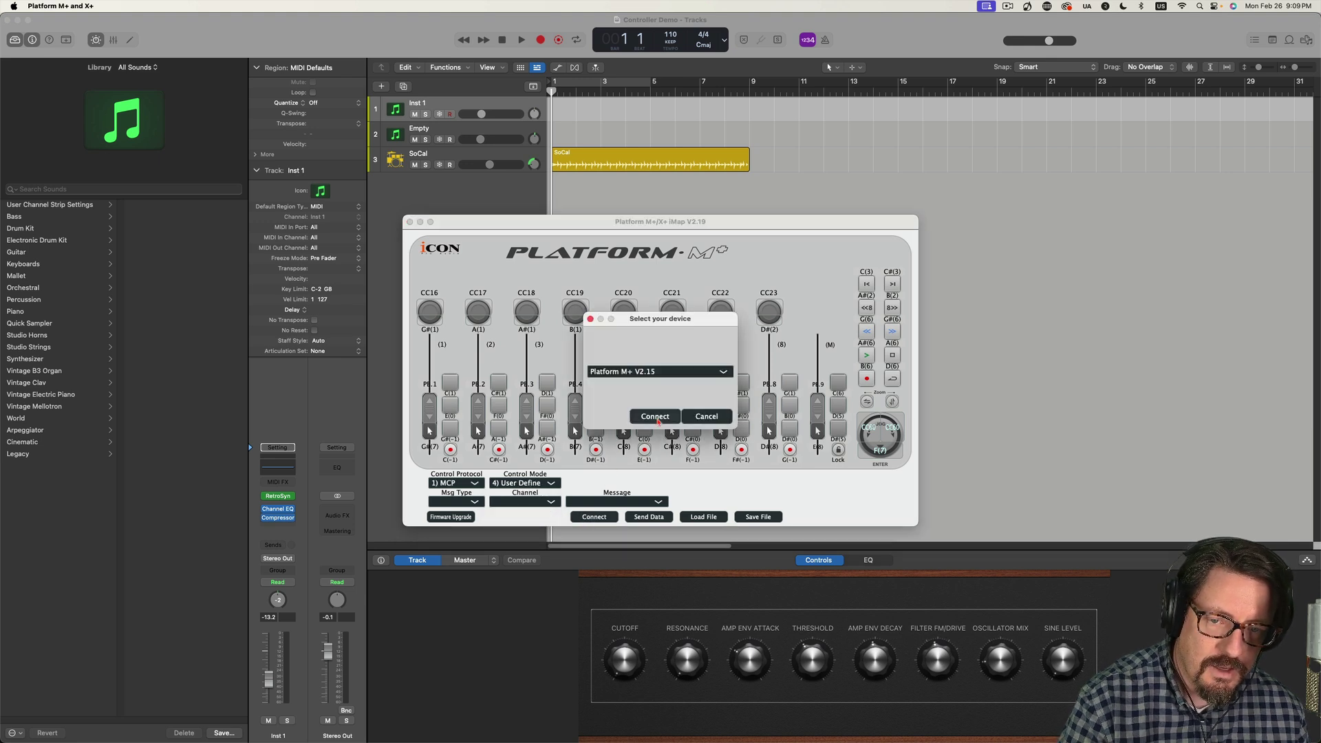
{"action": "left_click", "coordinate": [655, 416]}
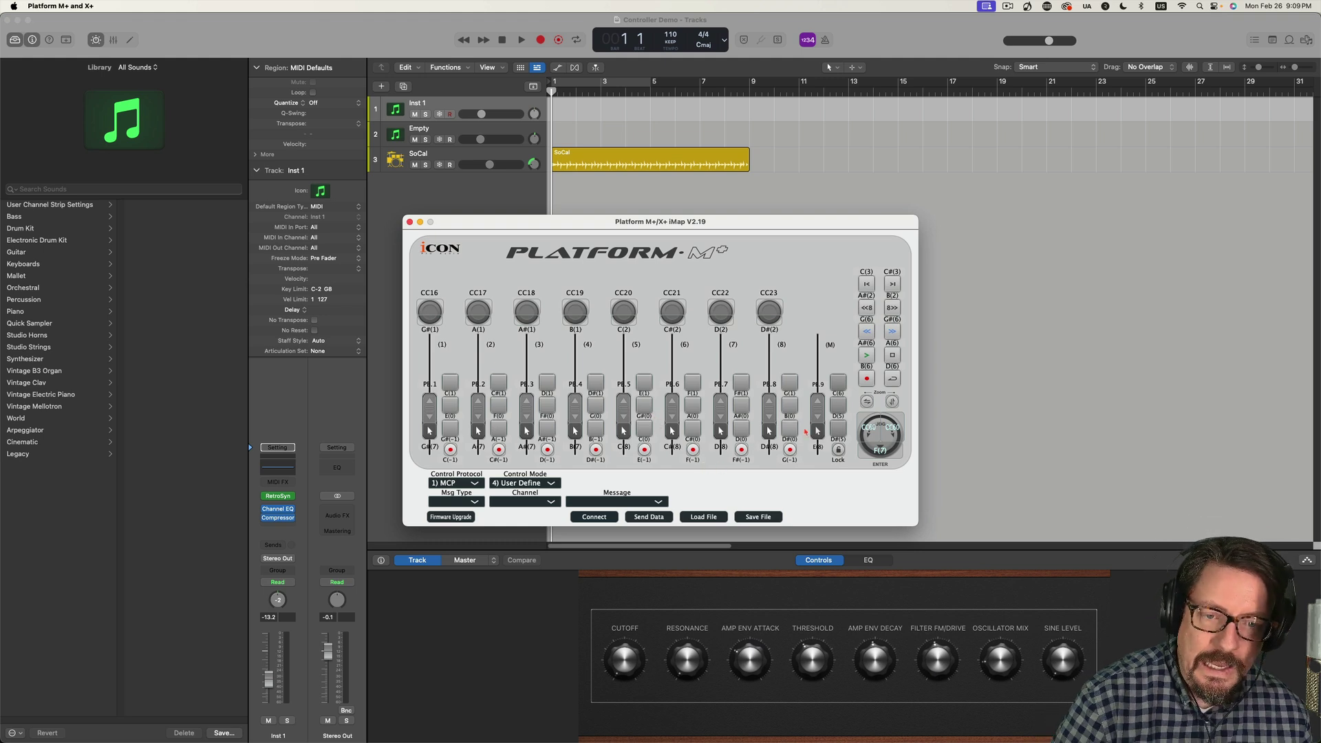
Step: Check the C(6), D(5) Read and D#(5) Write button mappings, then reselect C(6)
{"action": "left_click", "coordinate": [838, 382]}
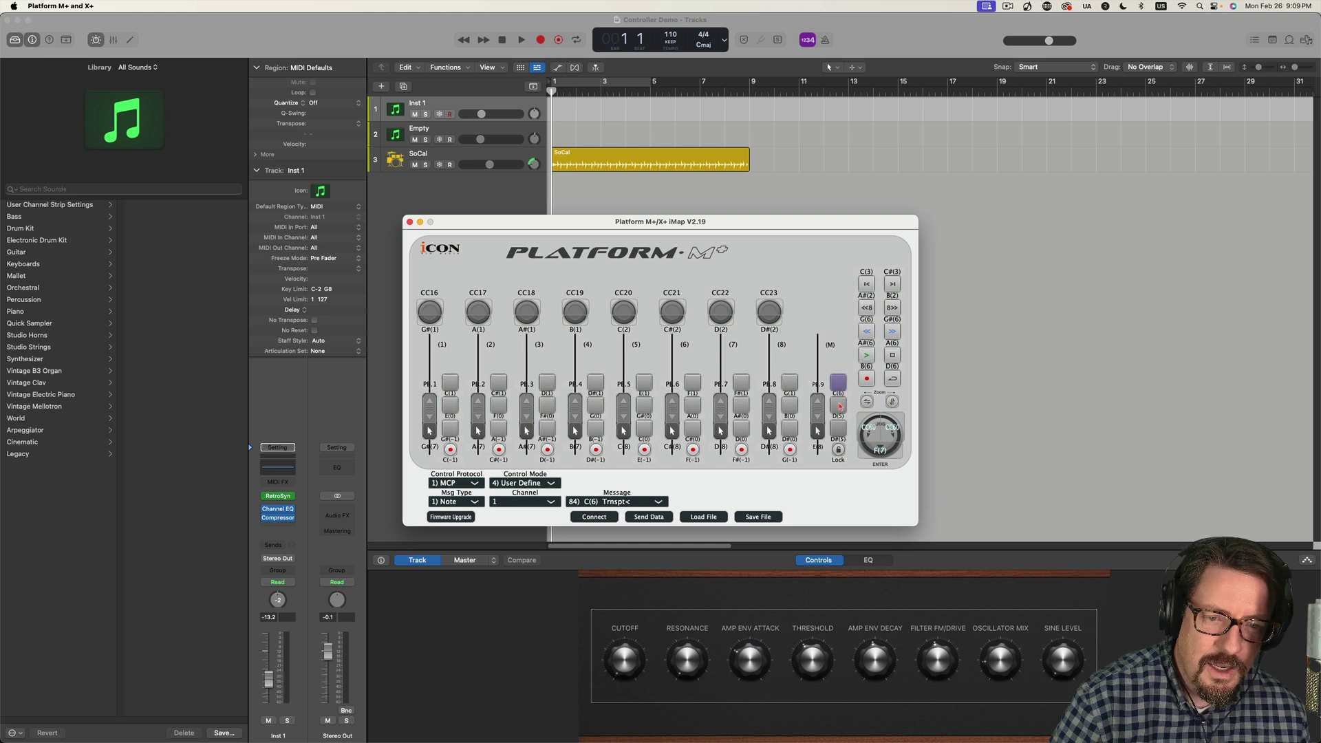
{"action": "left_click", "coordinate": [838, 406]}
{"action": "left_click", "coordinate": [839, 432]}
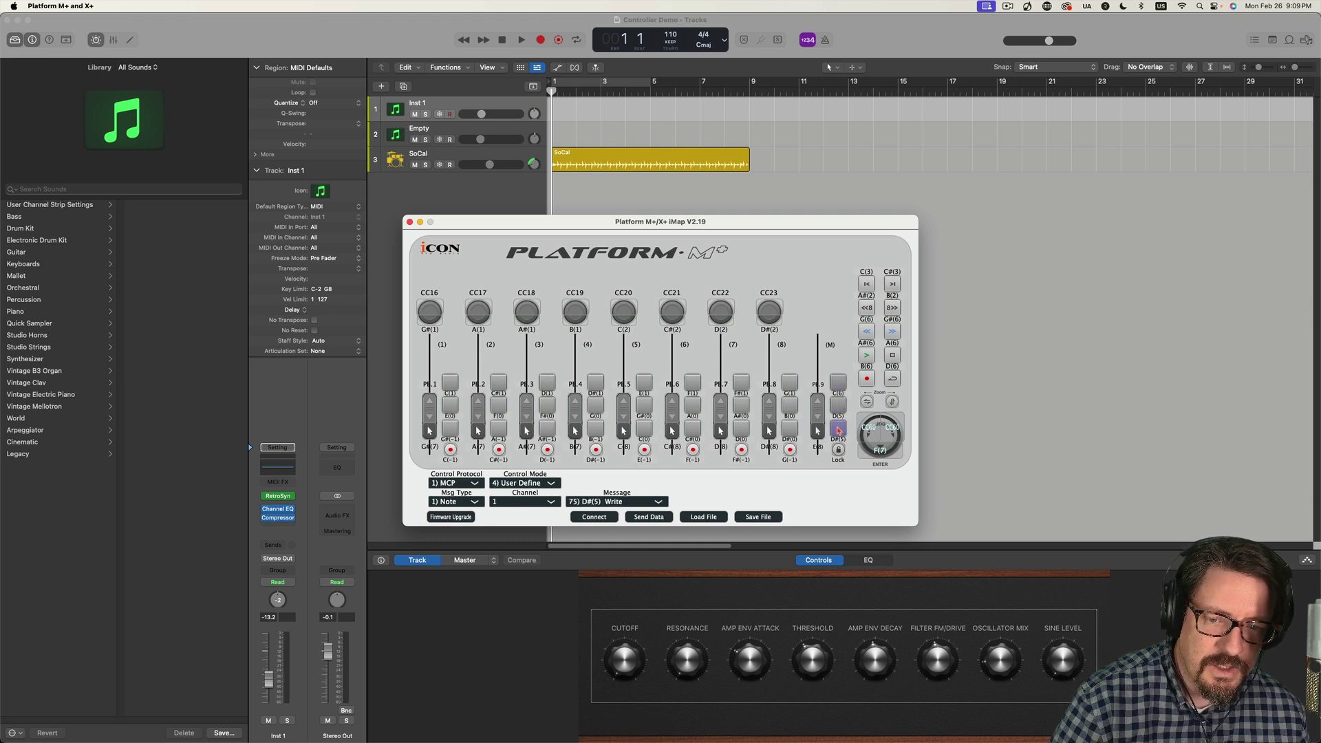
{"action": "left_click", "coordinate": [838, 406]}
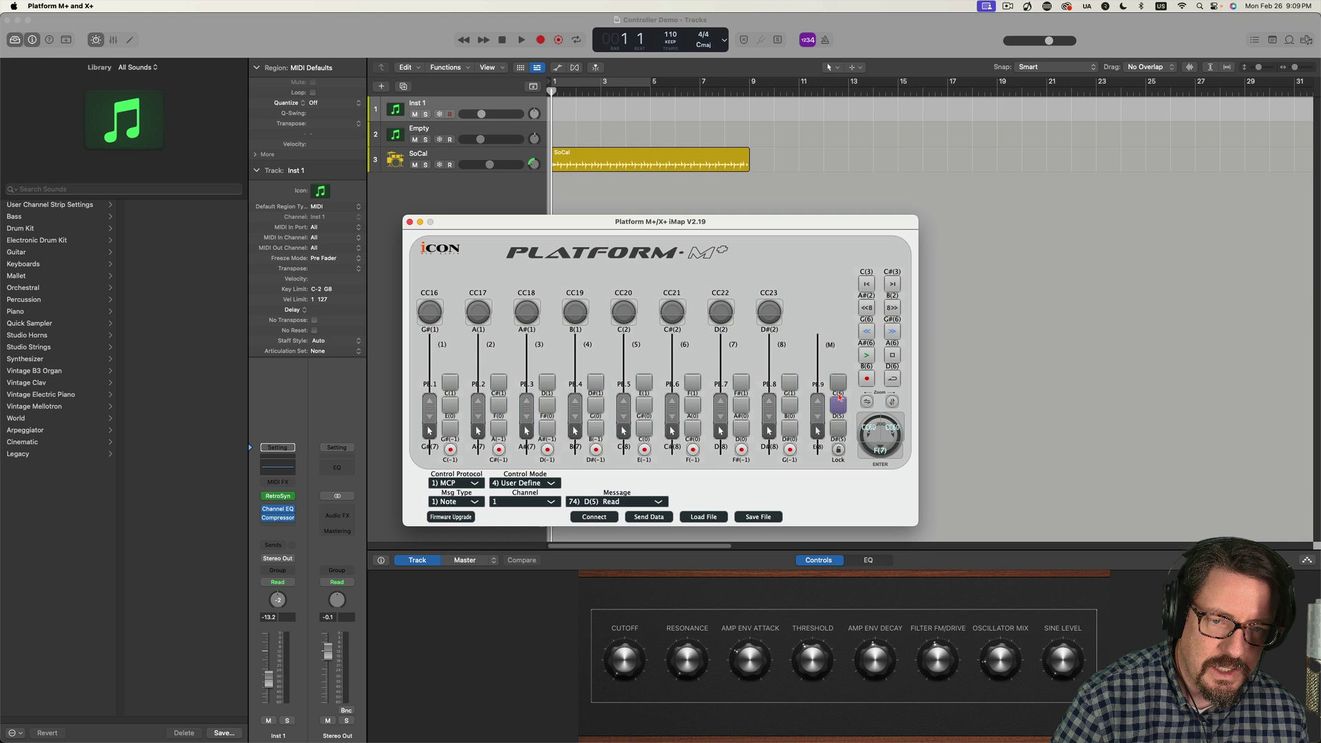
{"action": "left_click", "coordinate": [838, 382]}
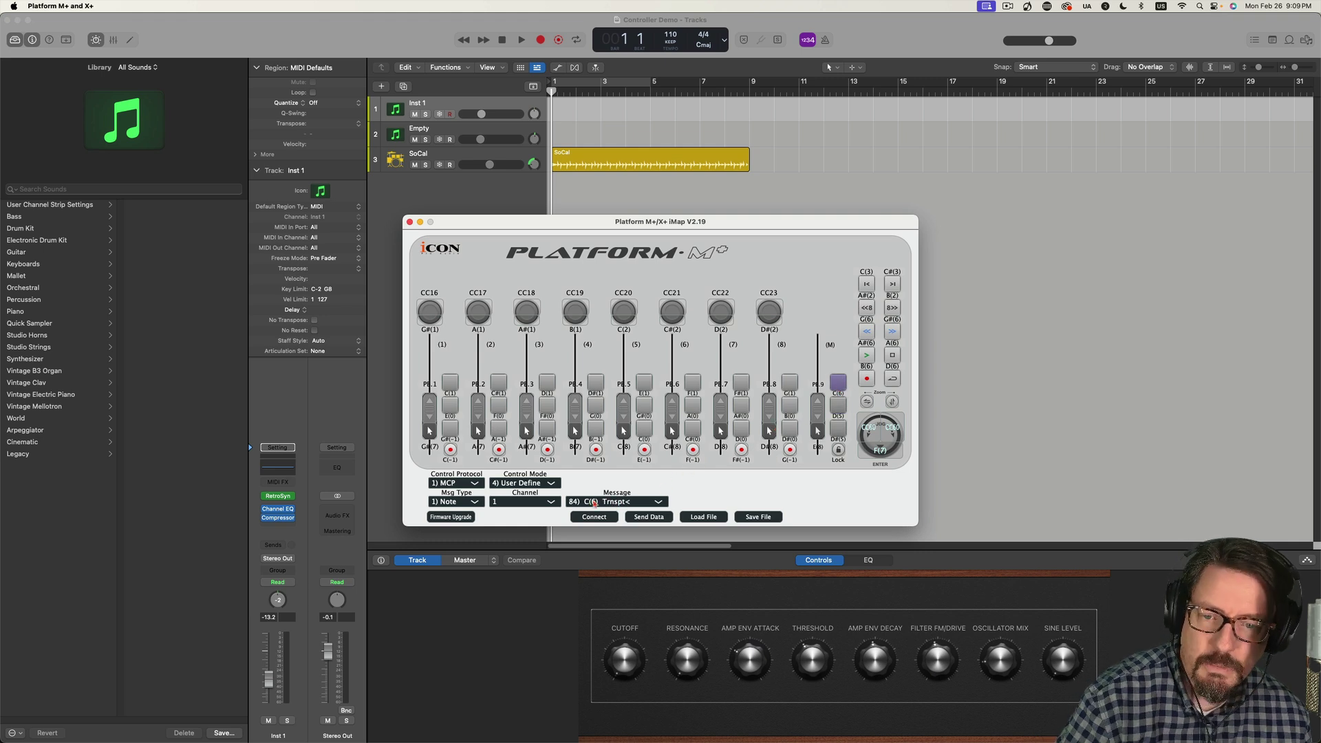
Step: Assign 50) D(3) Flip to the C(6) button, send the data to the controller, and return to Logic
{"action": "left_click", "coordinate": [641, 502]}
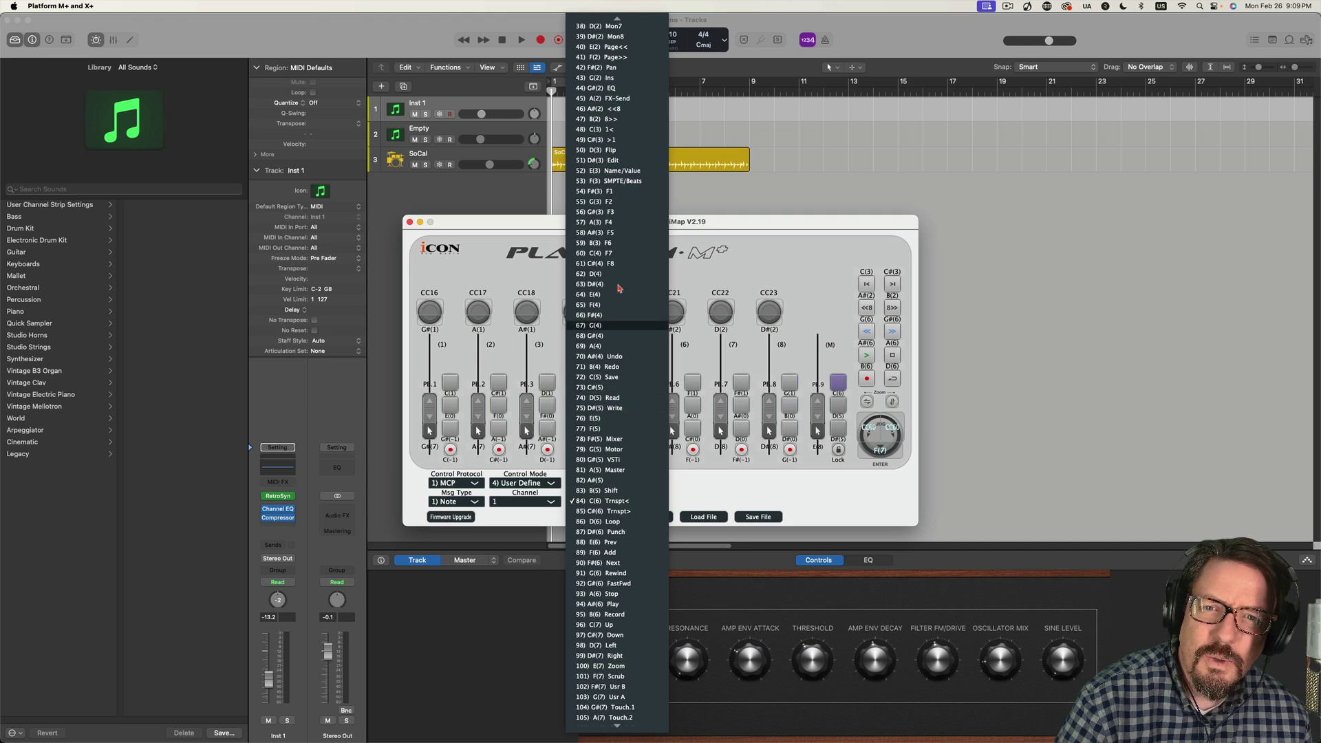
{"action": "left_click", "coordinate": [617, 151]}
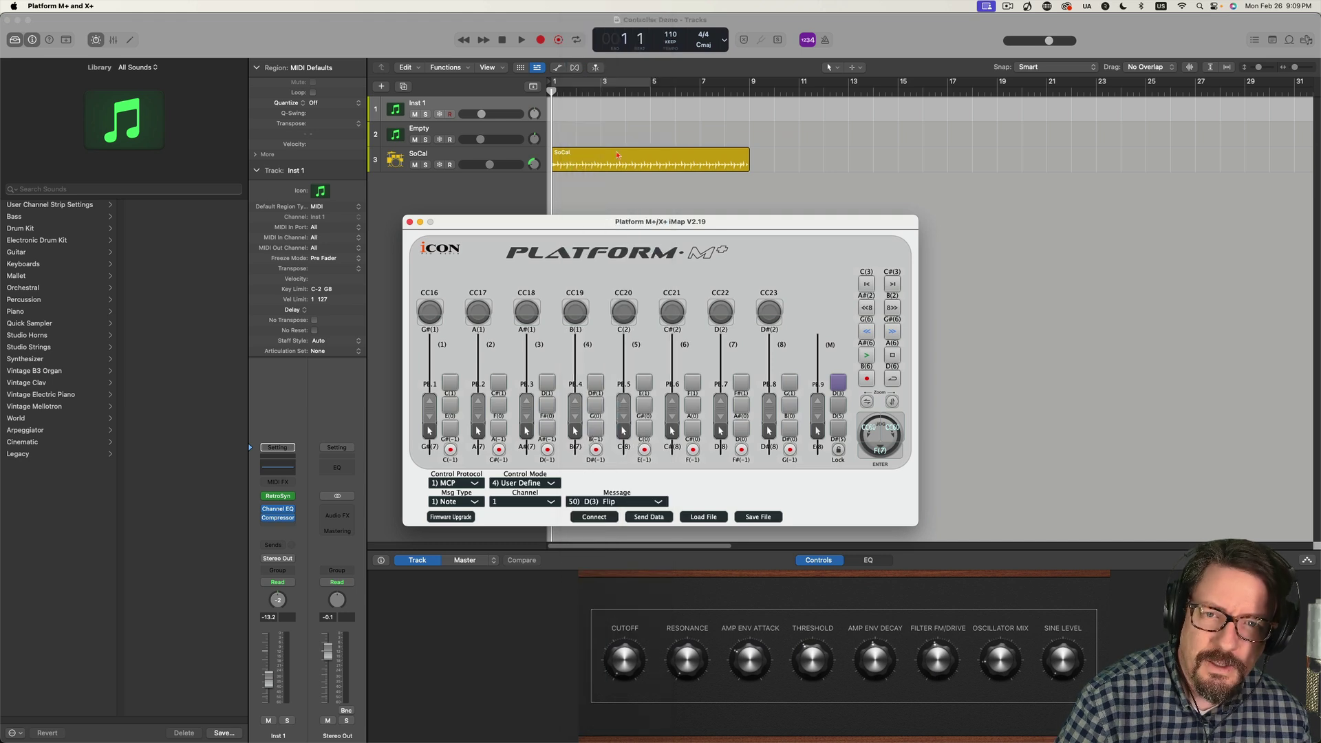
{"action": "left_click", "coordinate": [646, 517]}
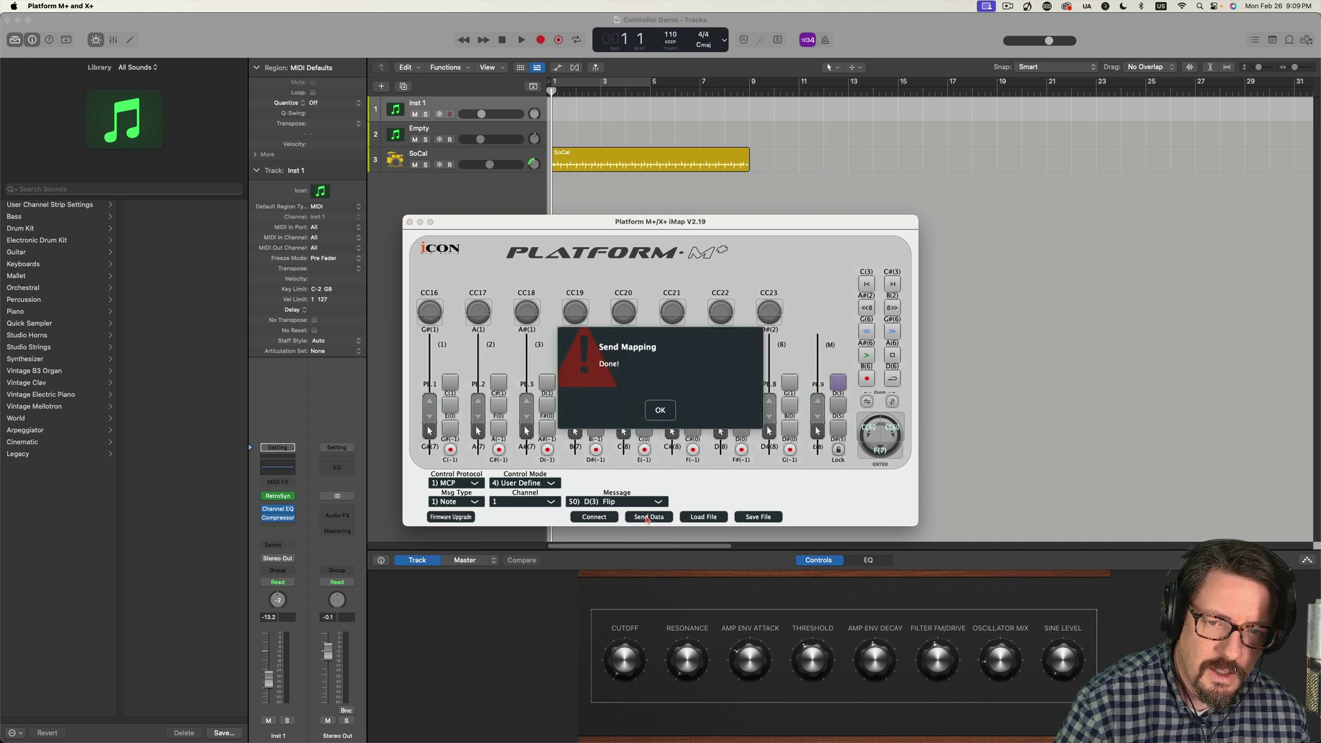
{"action": "left_click", "coordinate": [661, 411]}
{"action": "left_click", "coordinate": [963, 362]}
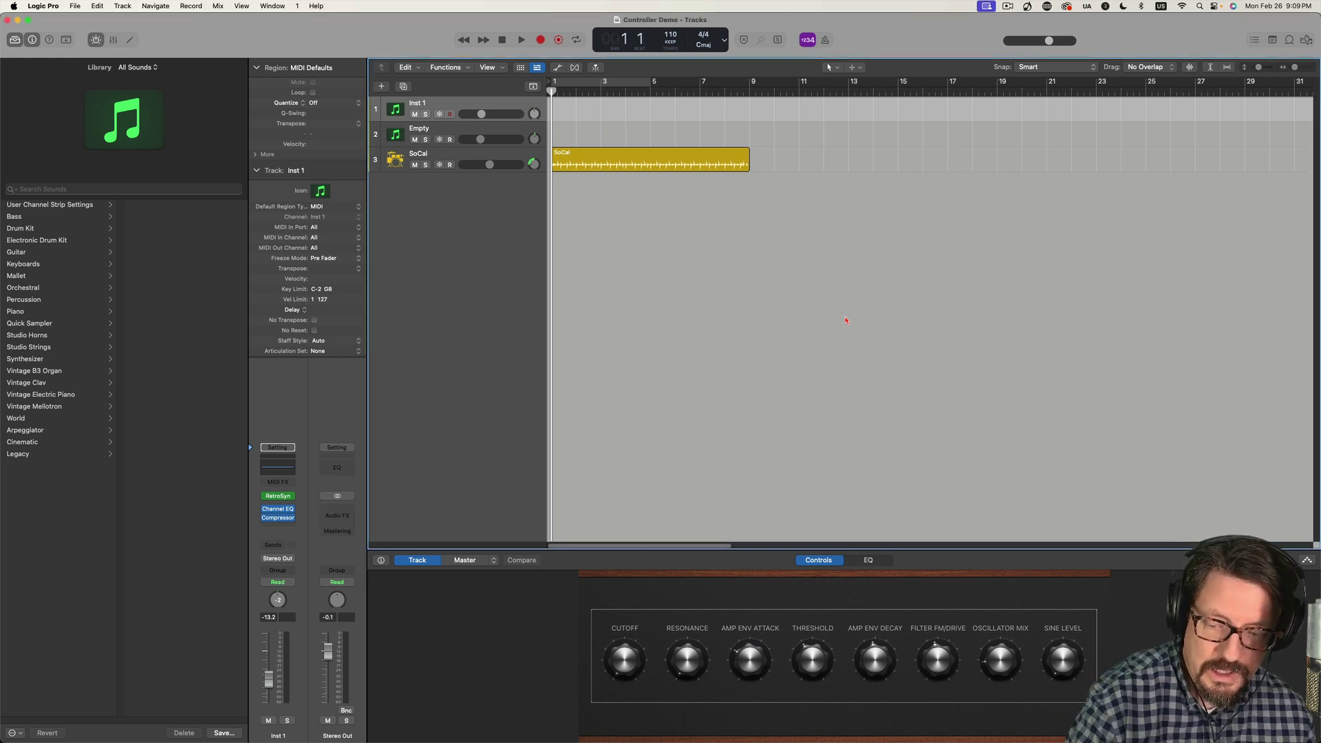
Step: Replace Smart Controls with the Mixer in the lower pane using the X shortcut
{"action": "key", "text": "x"}
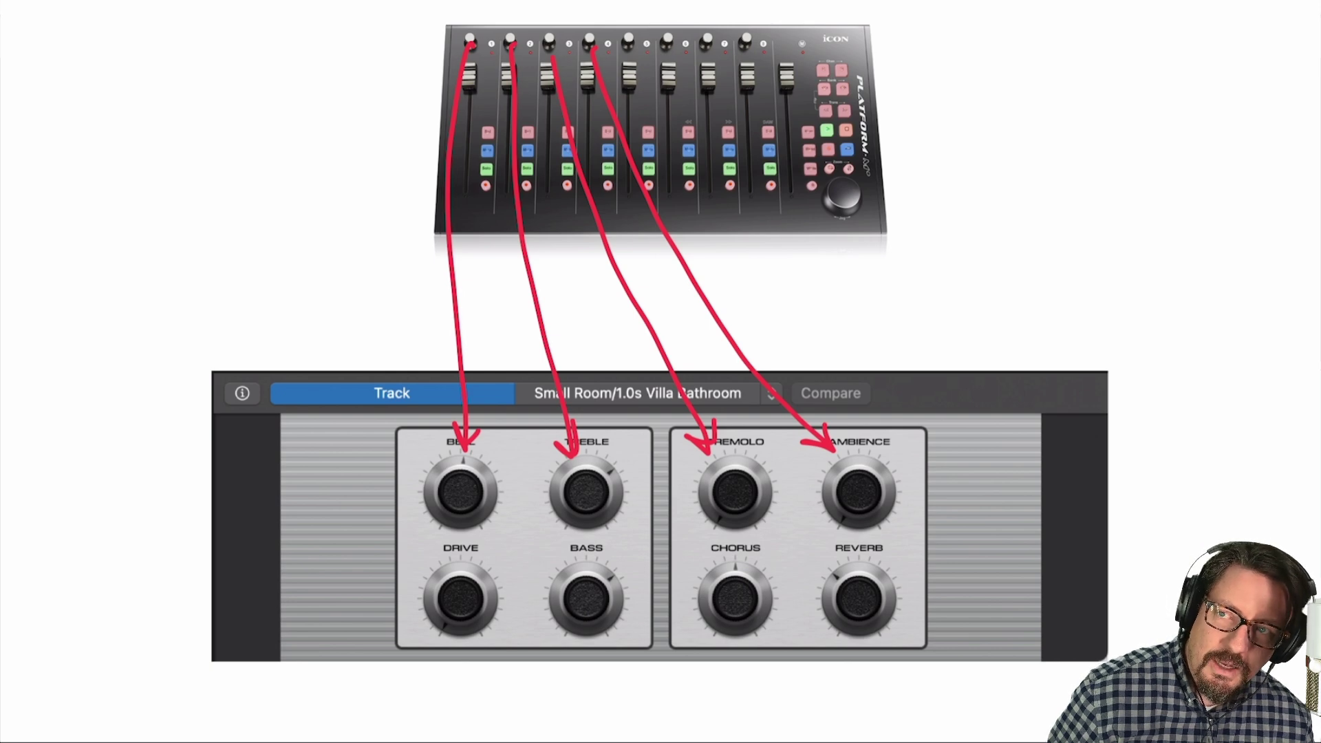
Step: Show the Control Surfaces submenu with Controller Assignments, Setup and Settings
{"action": "mouse_move", "coordinate": [65, 43]}
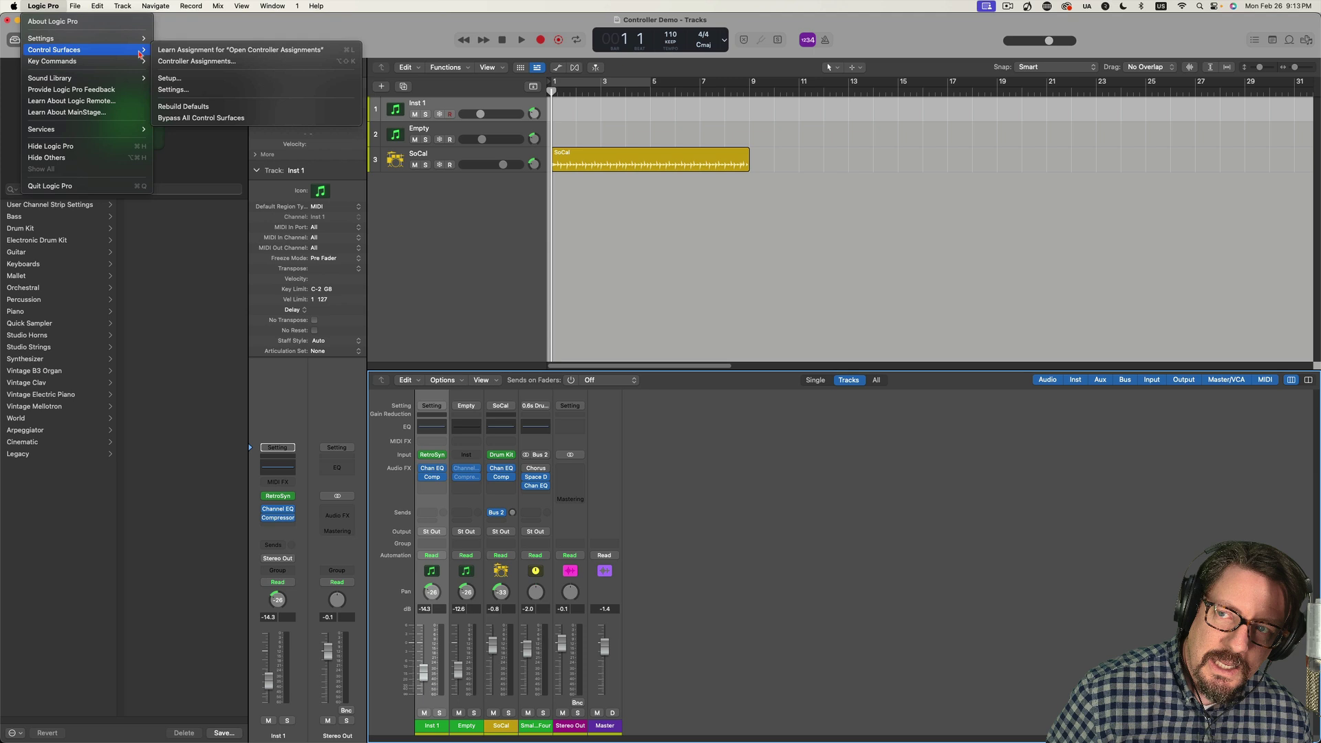
Step: Review the VPots zone's Smart Controls mode assignments in Controller Assignments, then close it
{"action": "left_click", "coordinate": [206, 63]}
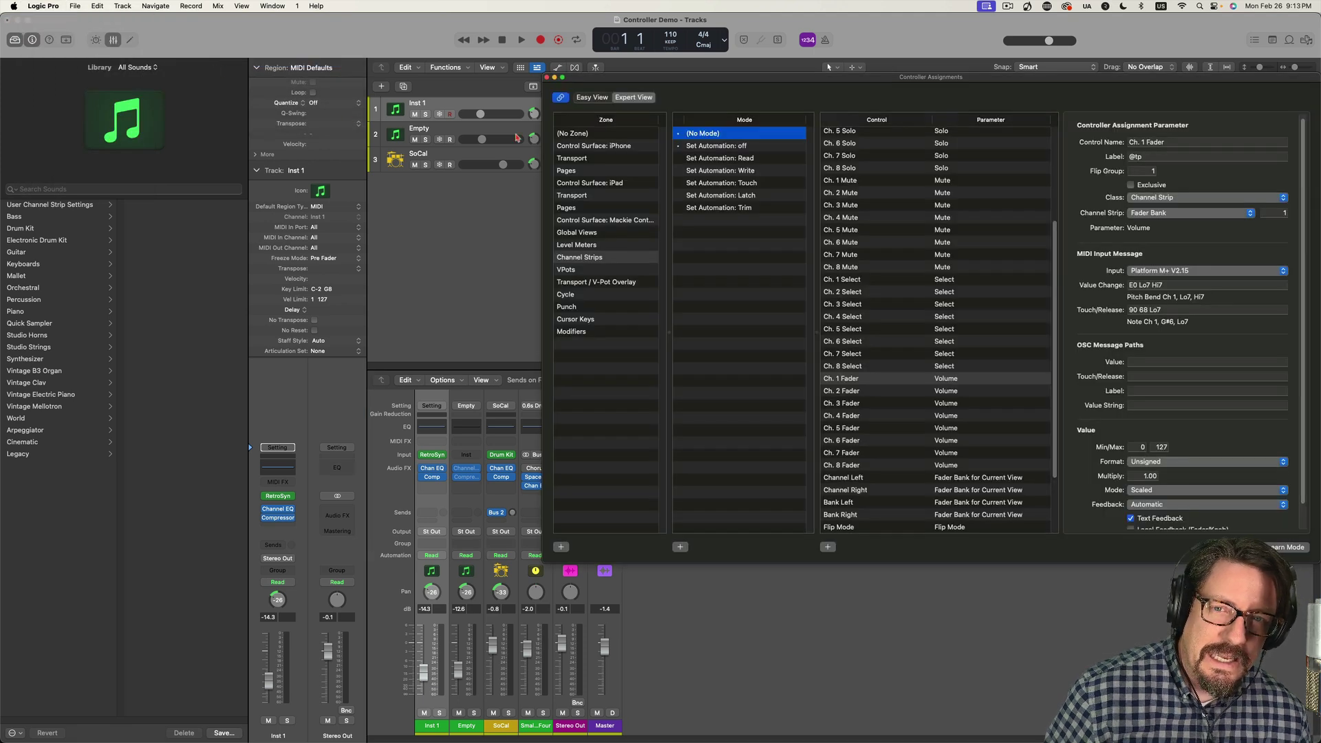
{"action": "left_click", "coordinate": [578, 271]}
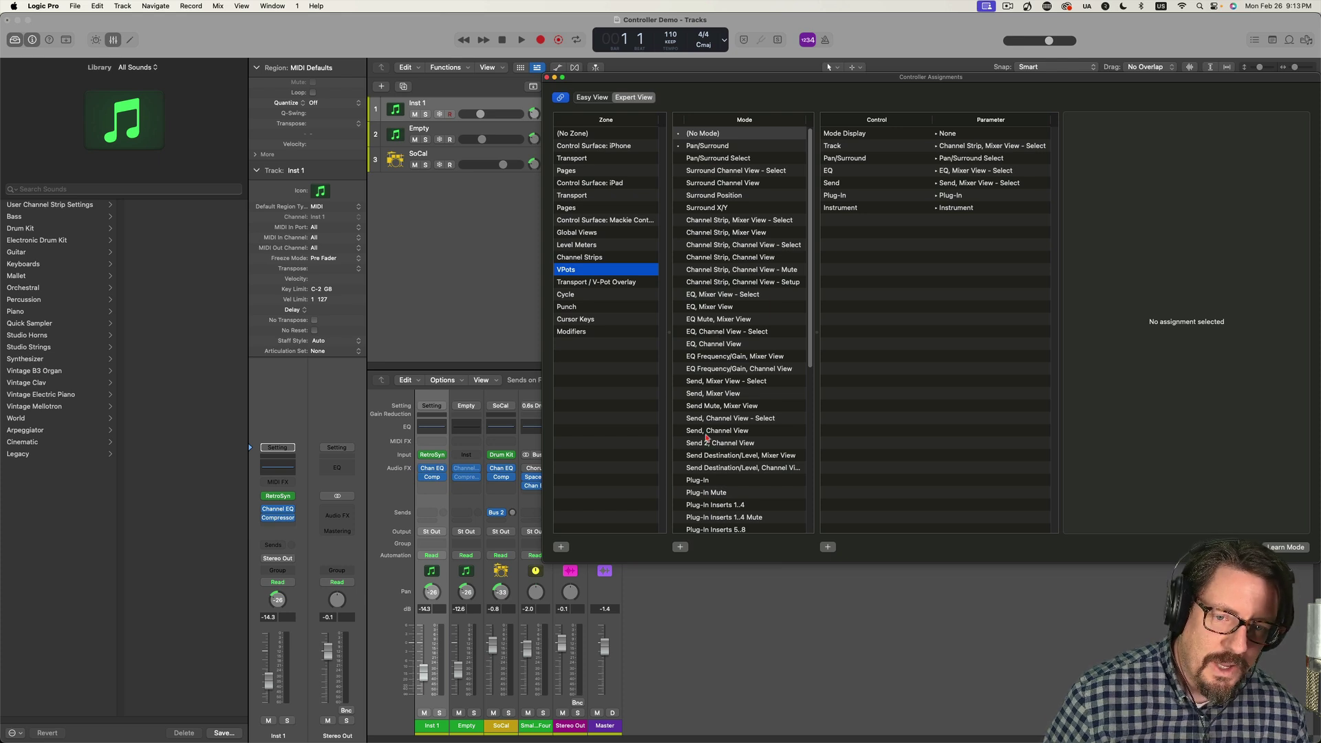
{"action": "scroll", "coordinate": [726, 448], "scroll_direction": "down", "scroll_amount": 1}
{"action": "scroll", "coordinate": [726, 448], "scroll_direction": "down", "scroll_amount": 6}
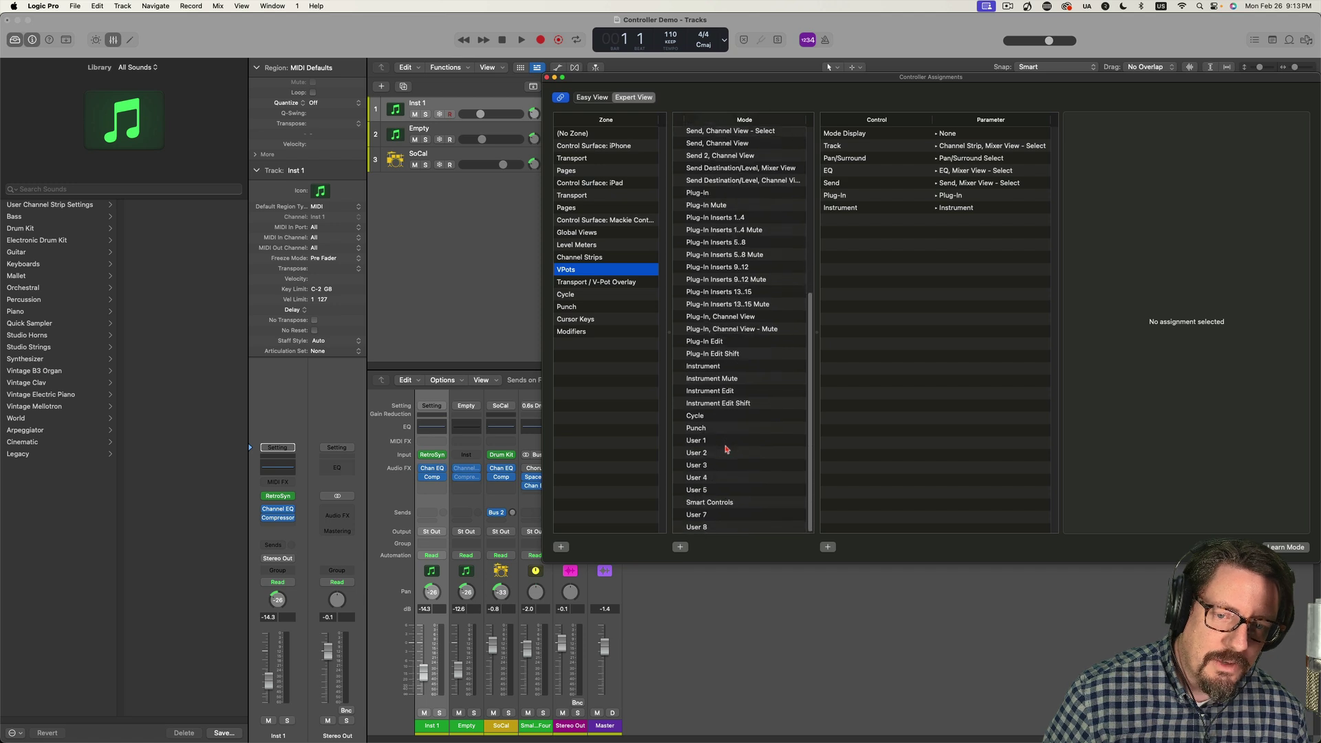
{"action": "left_click", "coordinate": [725, 502]}
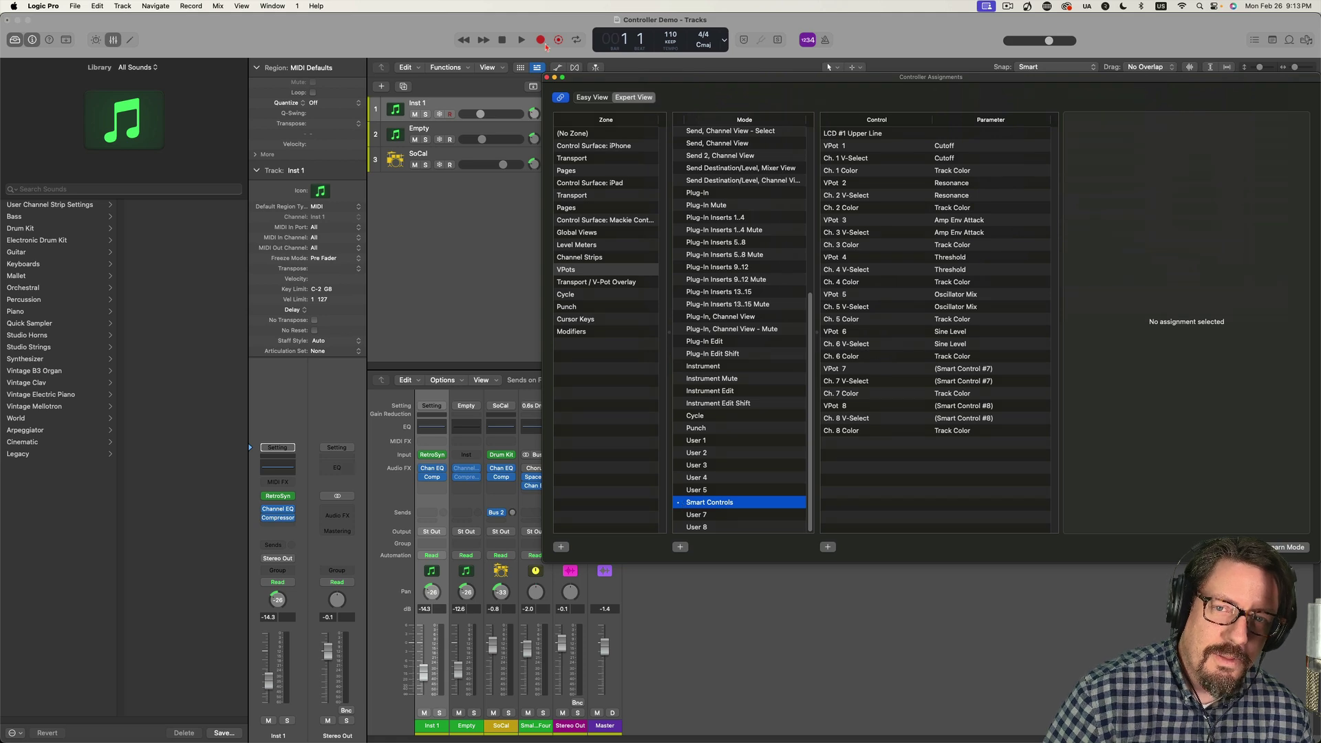
{"action": "left_click", "coordinate": [547, 78]}
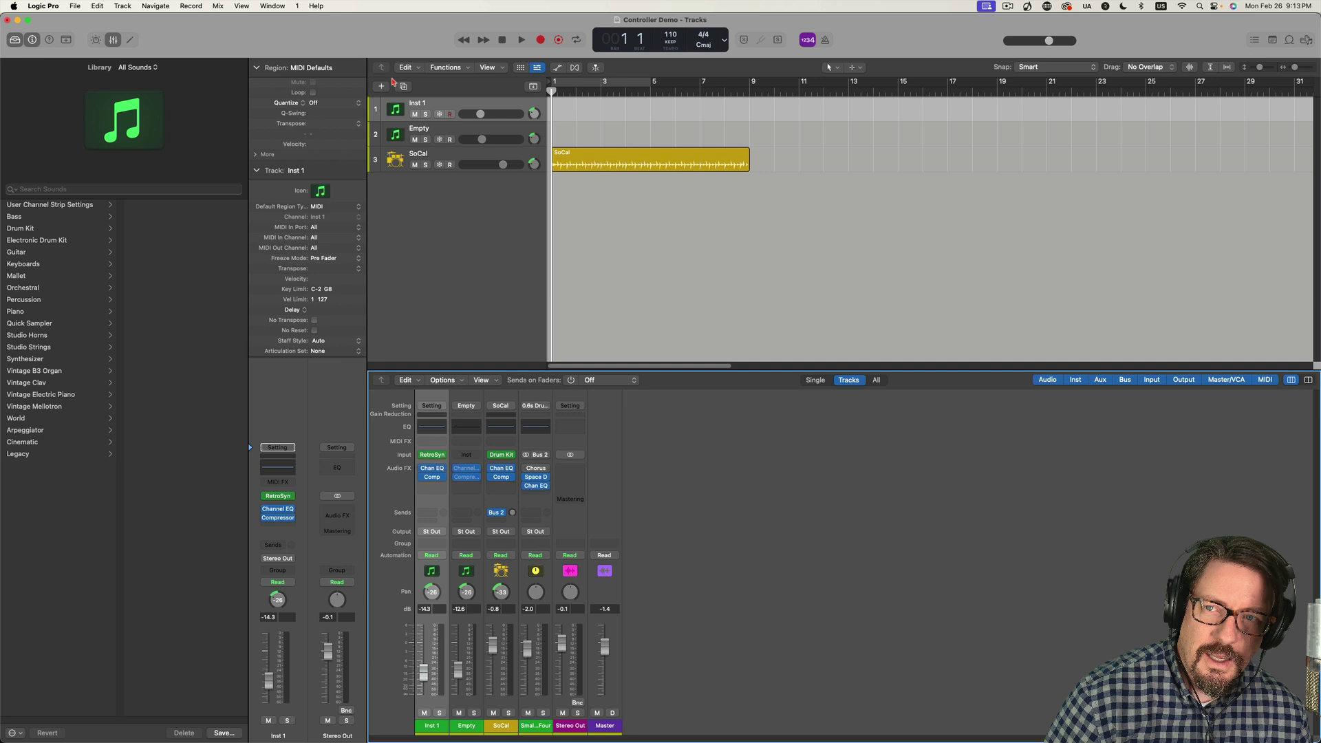
Step: Show Inst 1's Smart Controls in the lower pane and focus the Tracks area
{"action": "left_click", "coordinate": [95, 39]}
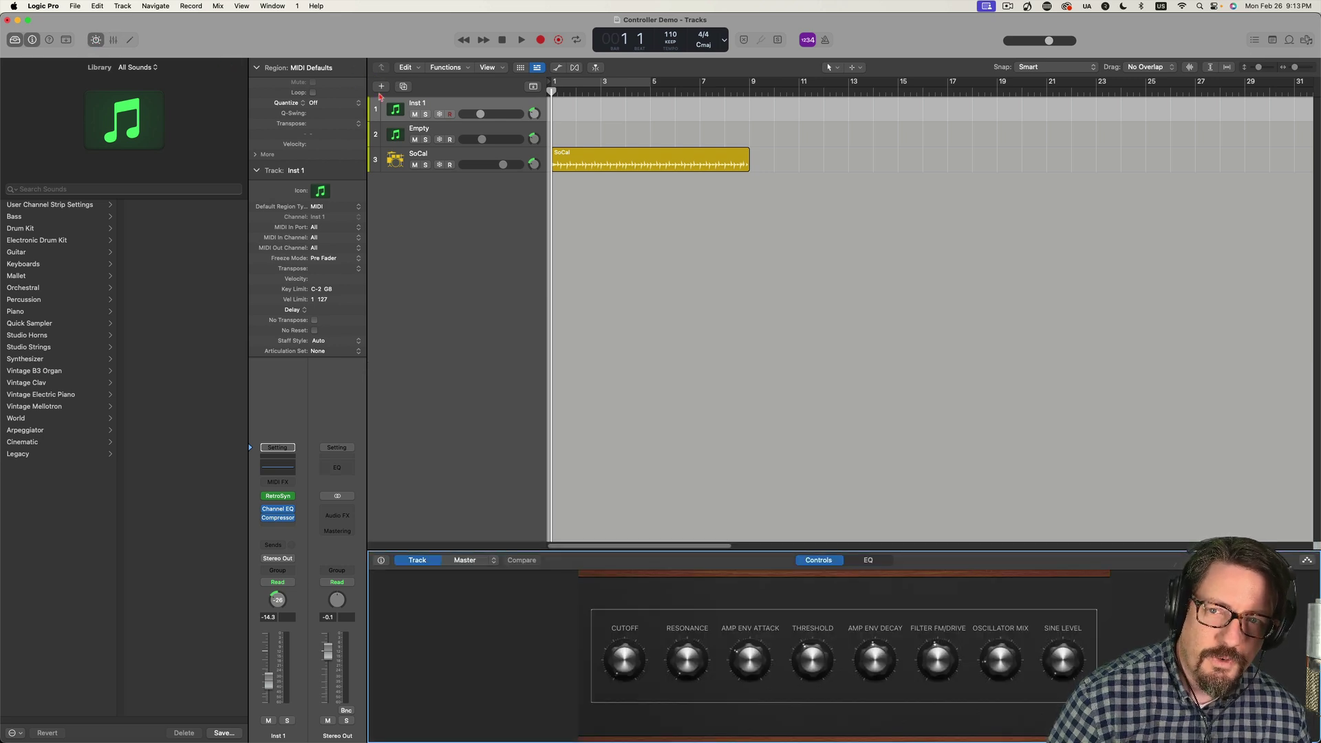
{"action": "left_click", "coordinate": [437, 107]}
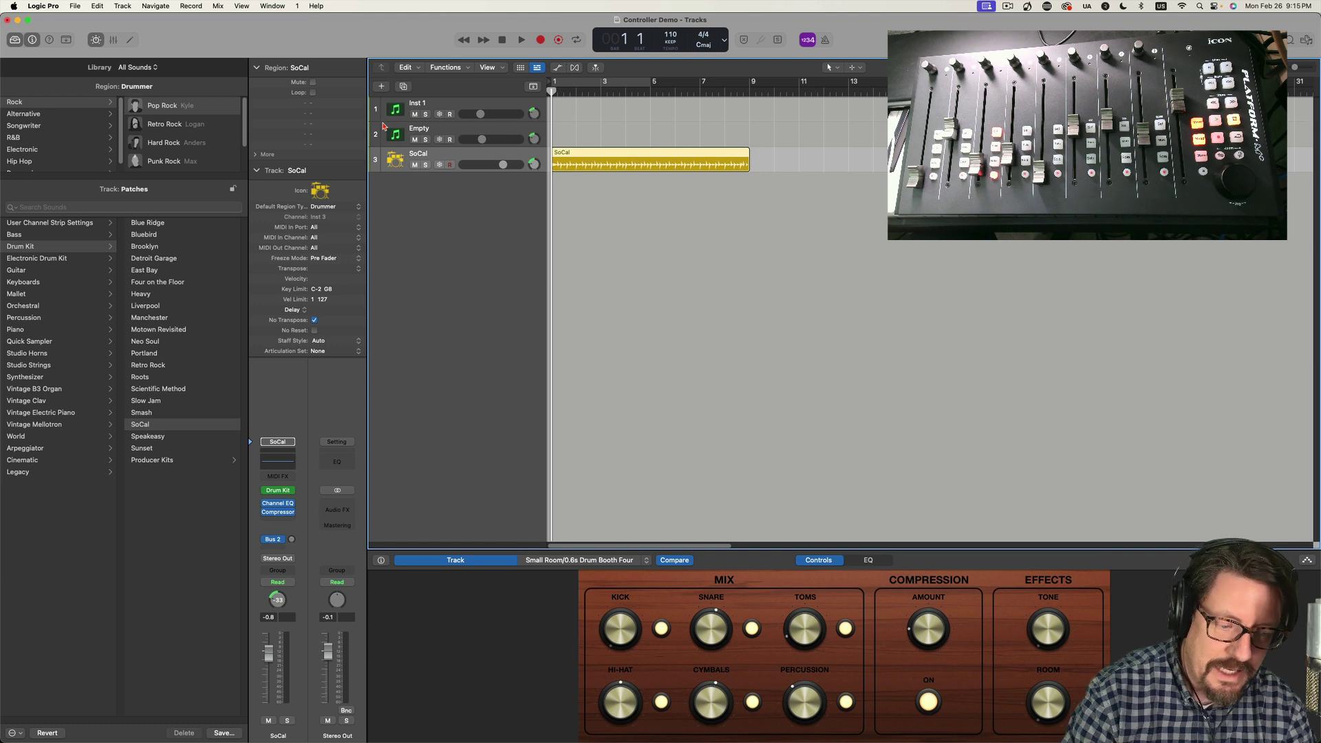
Step: Move the track selection to the Empty track to show its compressor Smart Controls
{"action": "key", "text": "Up"}
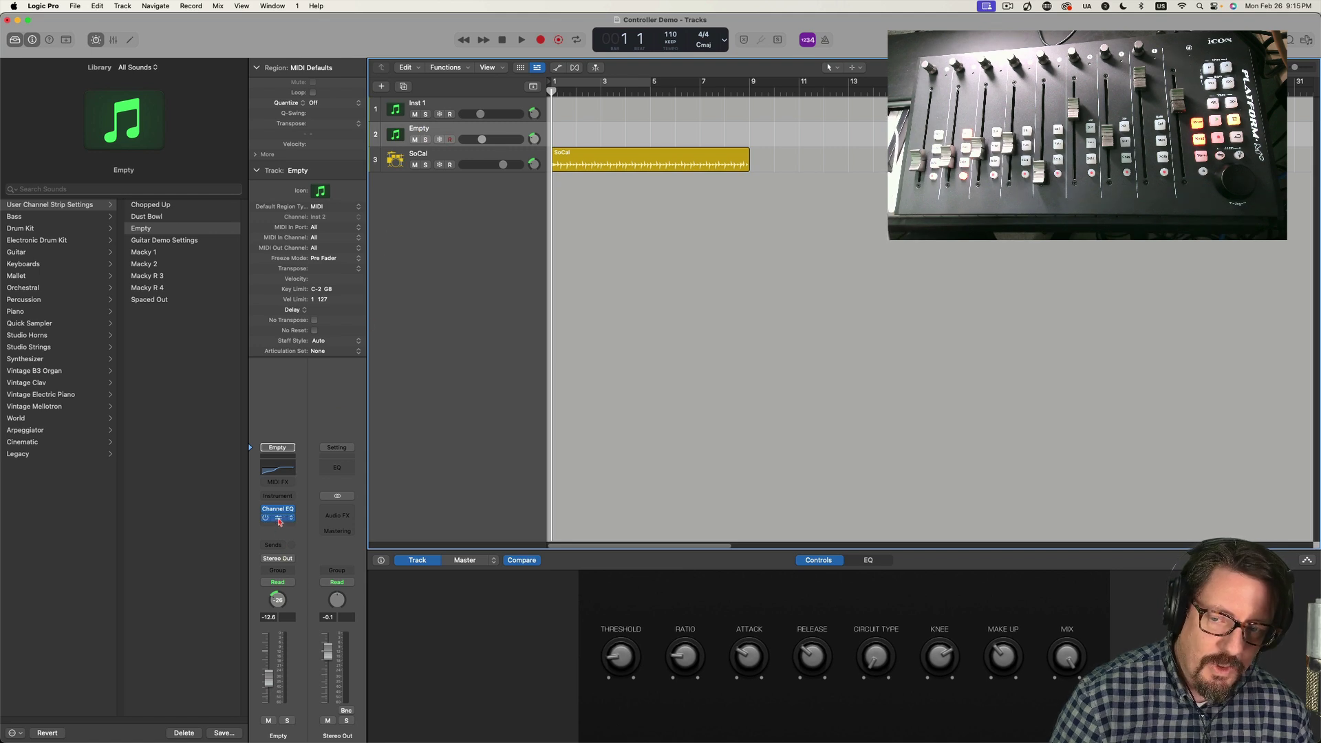
Step: Bring up the audio effect plug-in list for the Empty channel's Audio FX slot
{"action": "mouse_move", "coordinate": [280, 513]}
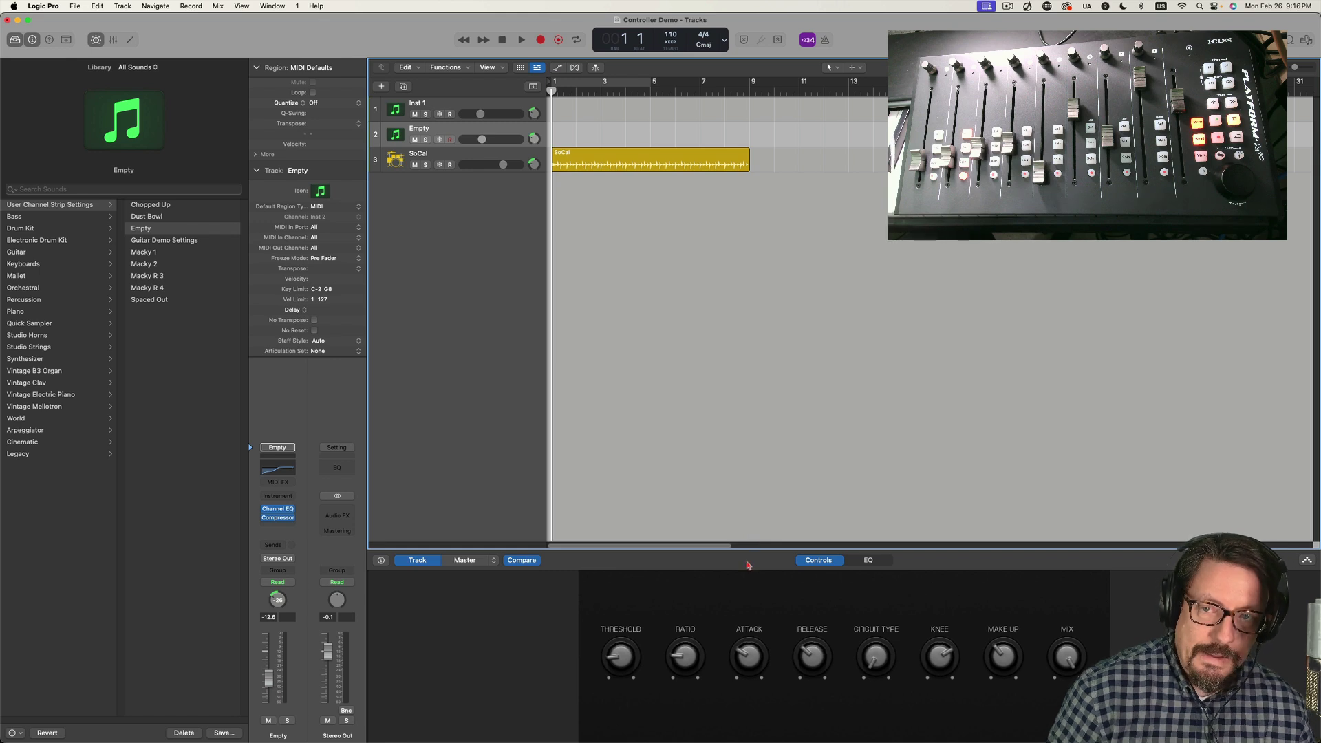
Step: Insert a mono Bitcrusher after Channel EQ on the Empty track and remove the Compressor
{"action": "left_click", "coordinate": [284, 527]}
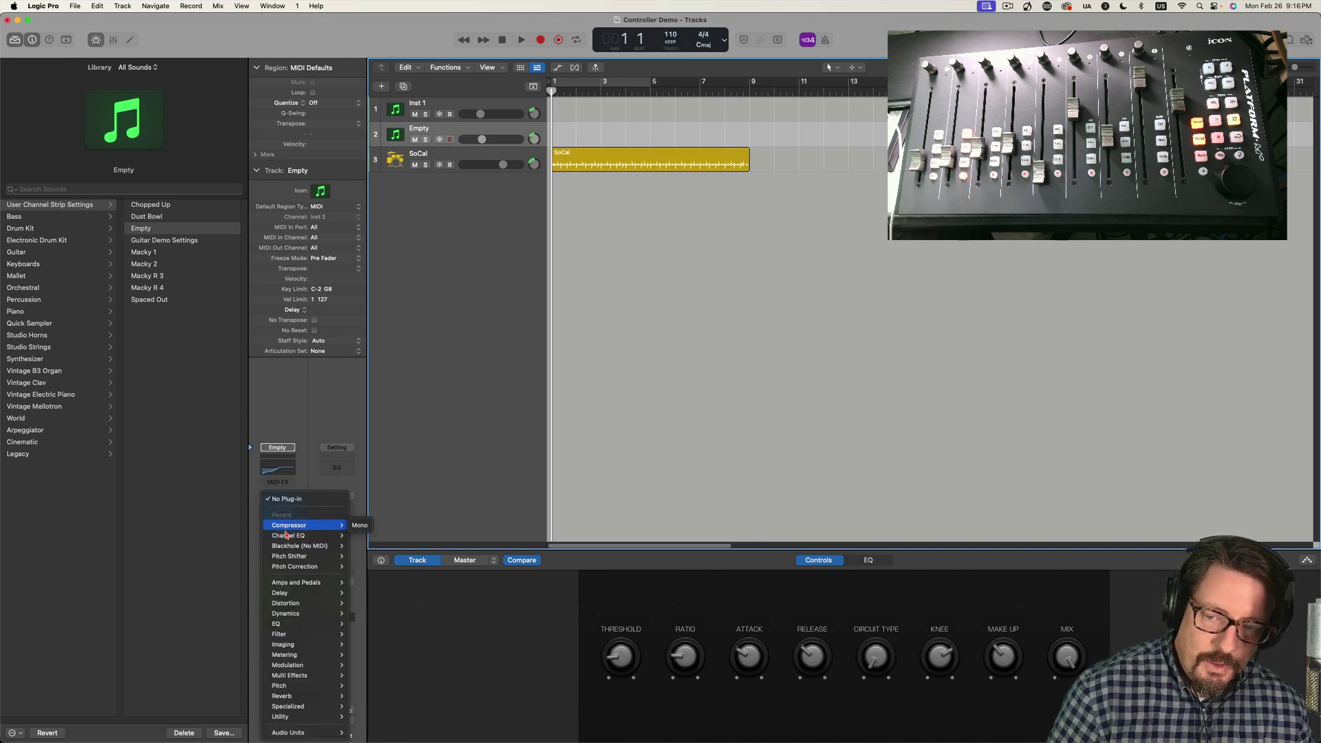
{"action": "mouse_move", "coordinate": [297, 605]}
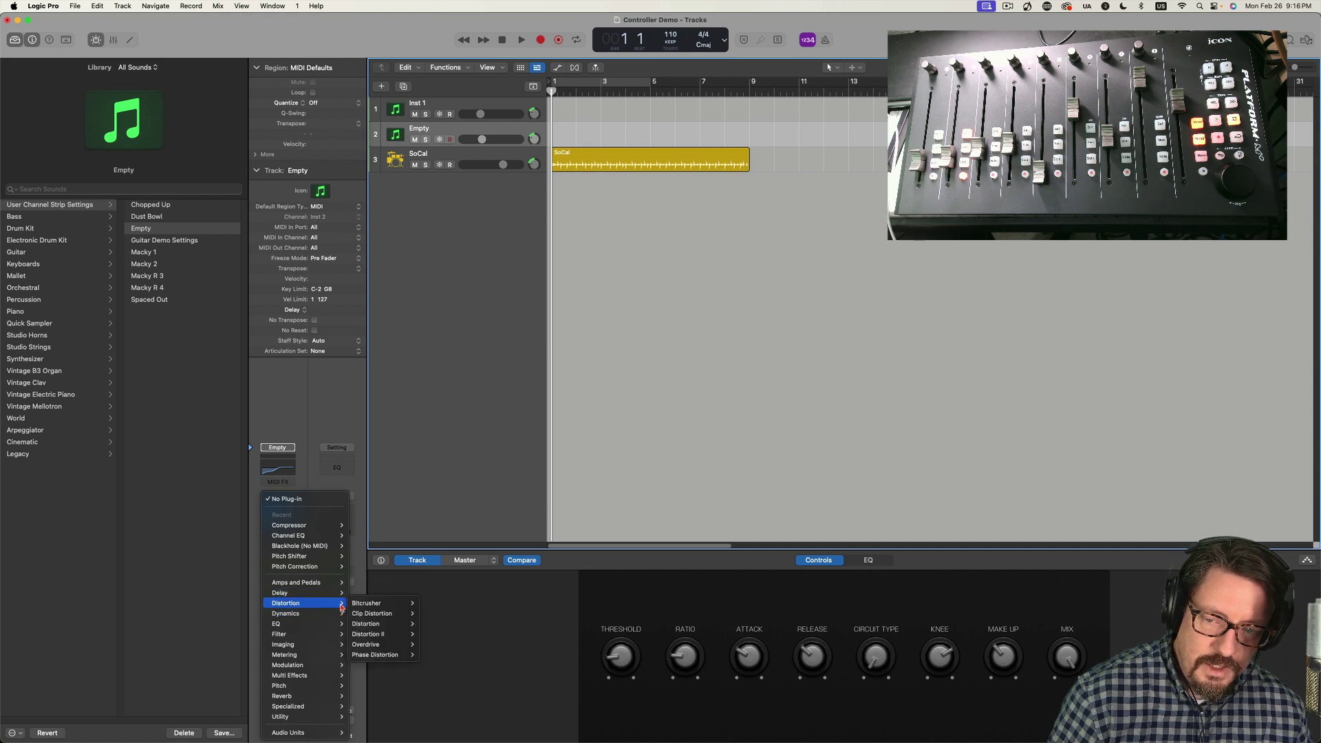
{"action": "mouse_move", "coordinate": [375, 603]}
{"action": "left_click", "coordinate": [430, 603]}
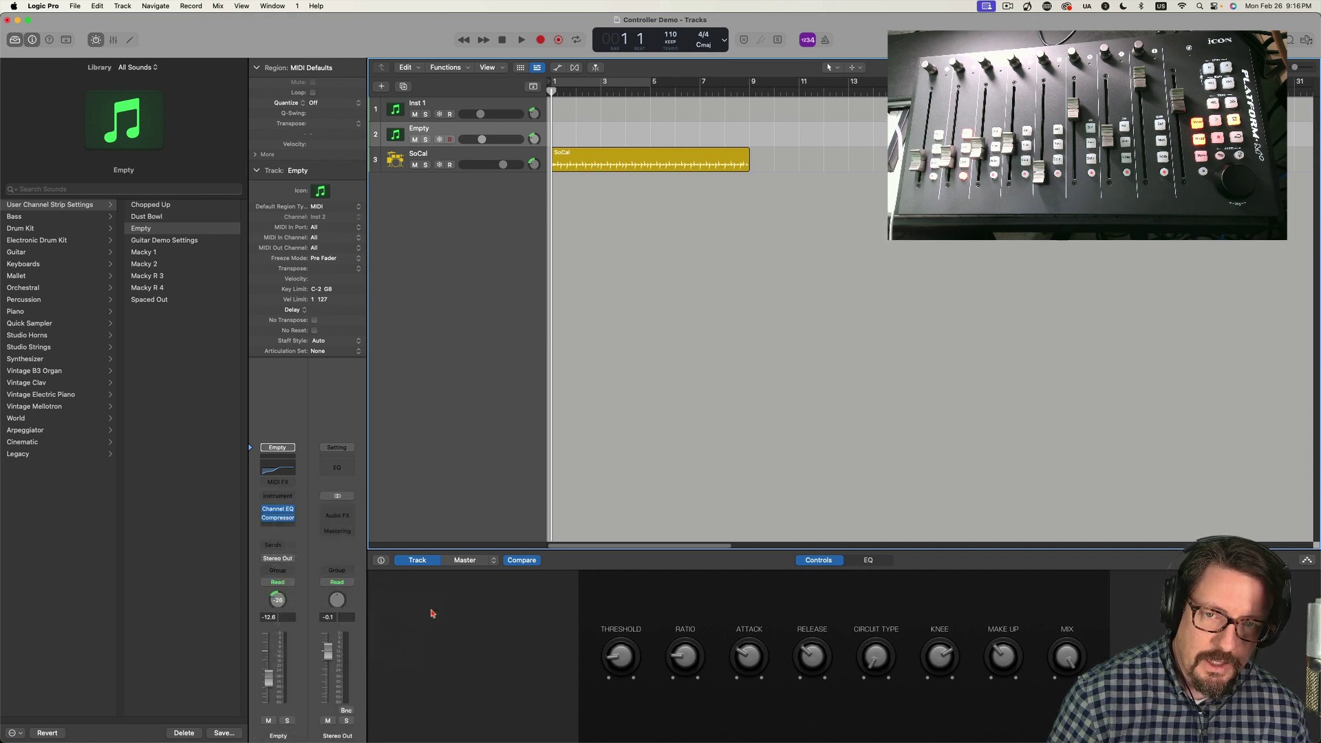
{"action": "key", "text": "super+w"}
{"action": "left_click", "coordinate": [290, 512]}
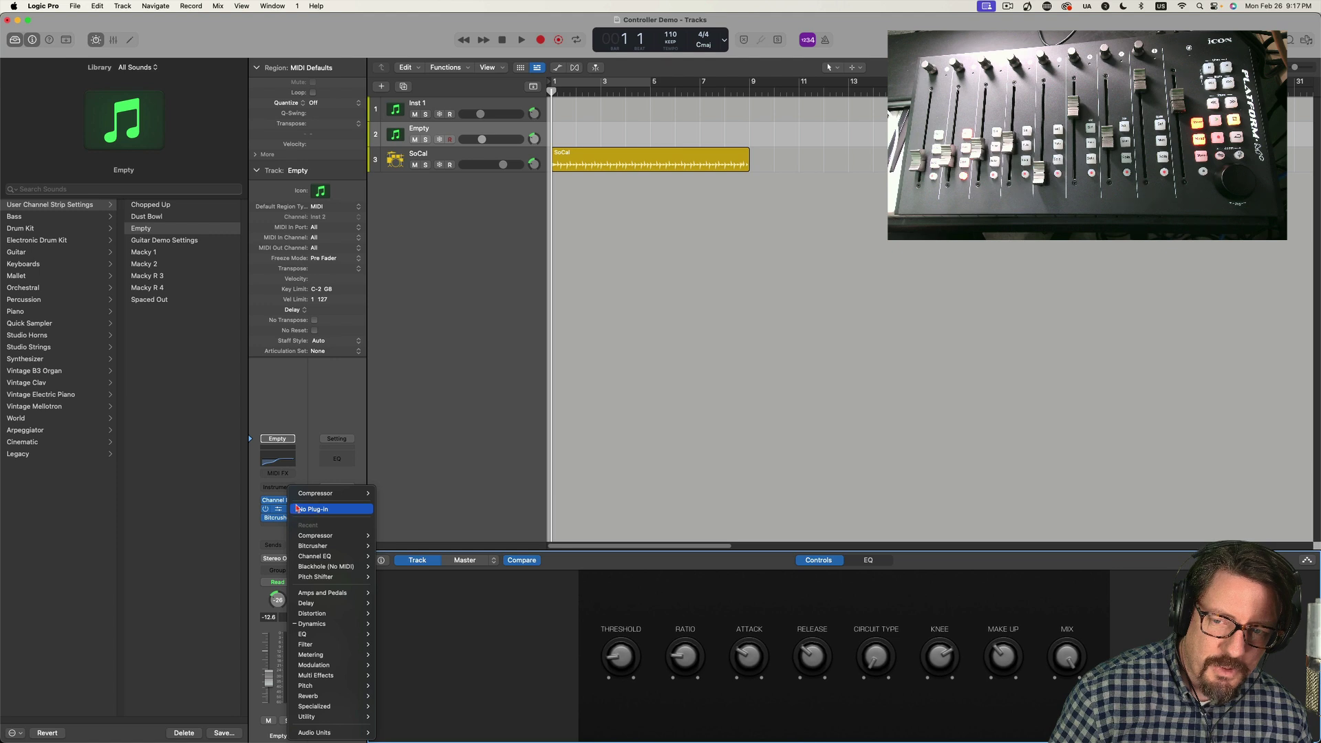
{"action": "left_click", "coordinate": [296, 508]}
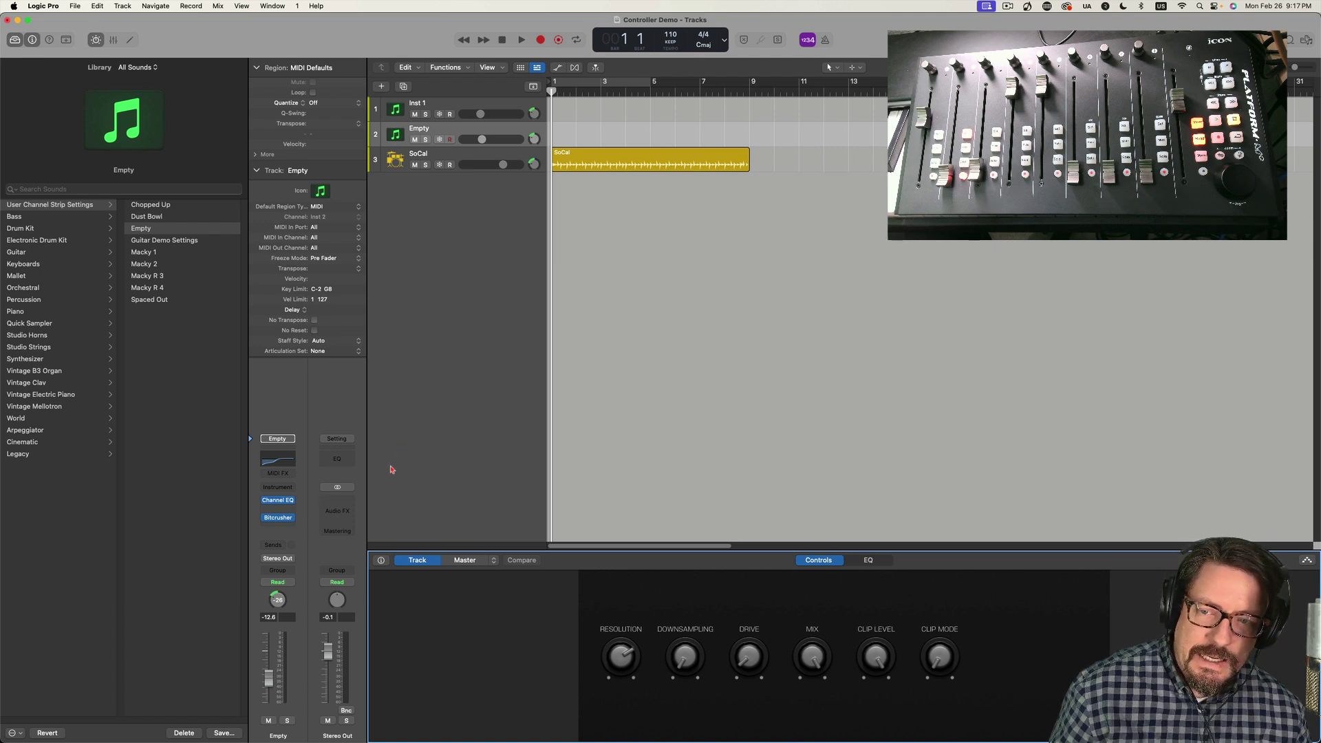
Step: Load the stereo ES E Ensemble Synth into Inst 2's instrument slot and close its window
{"action": "left_click", "coordinate": [274, 488]}
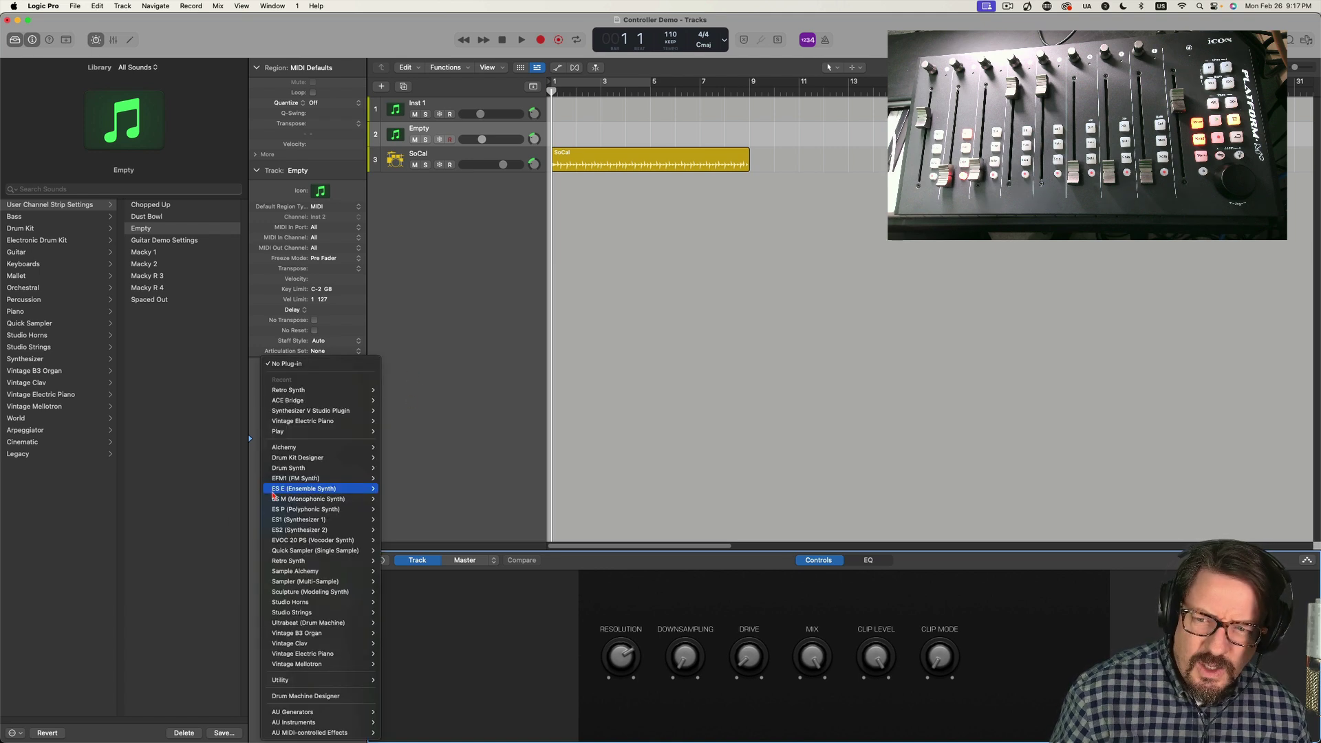
{"action": "mouse_move", "coordinate": [273, 494]}
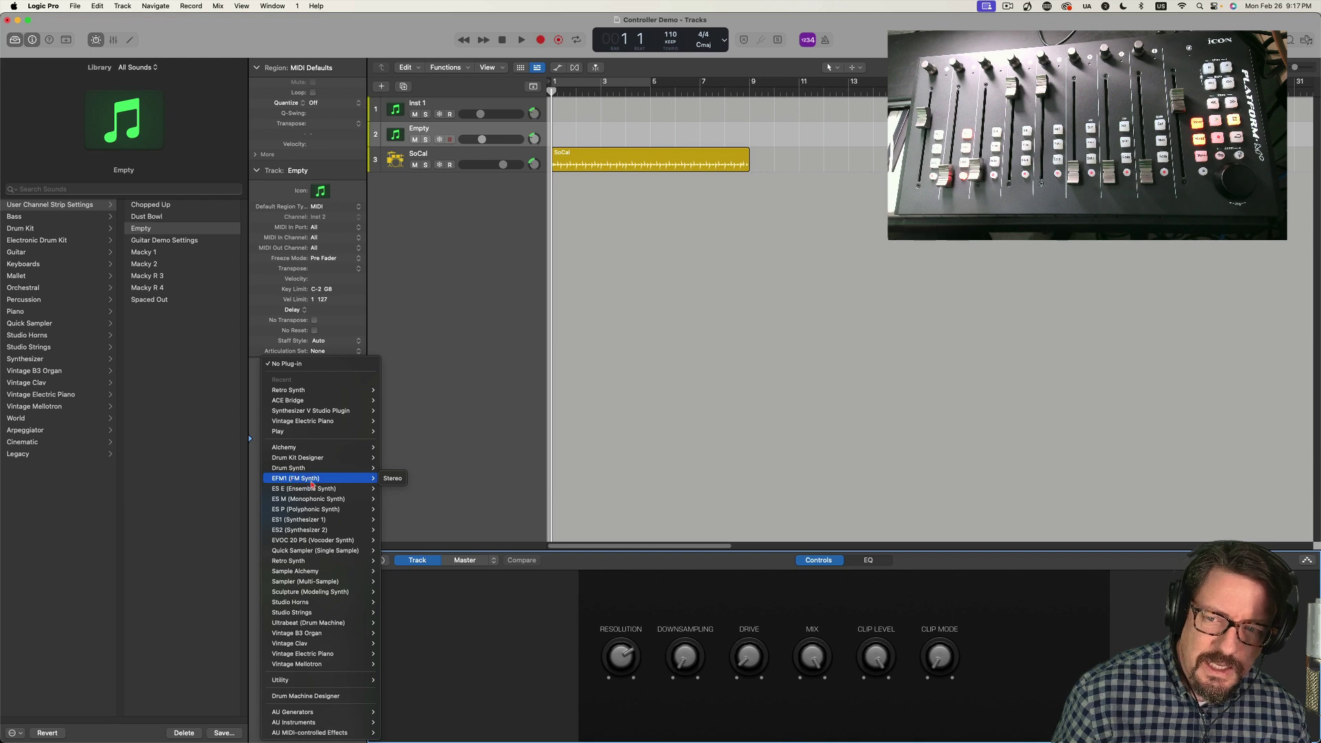
{"action": "left_click", "coordinate": [397, 491]}
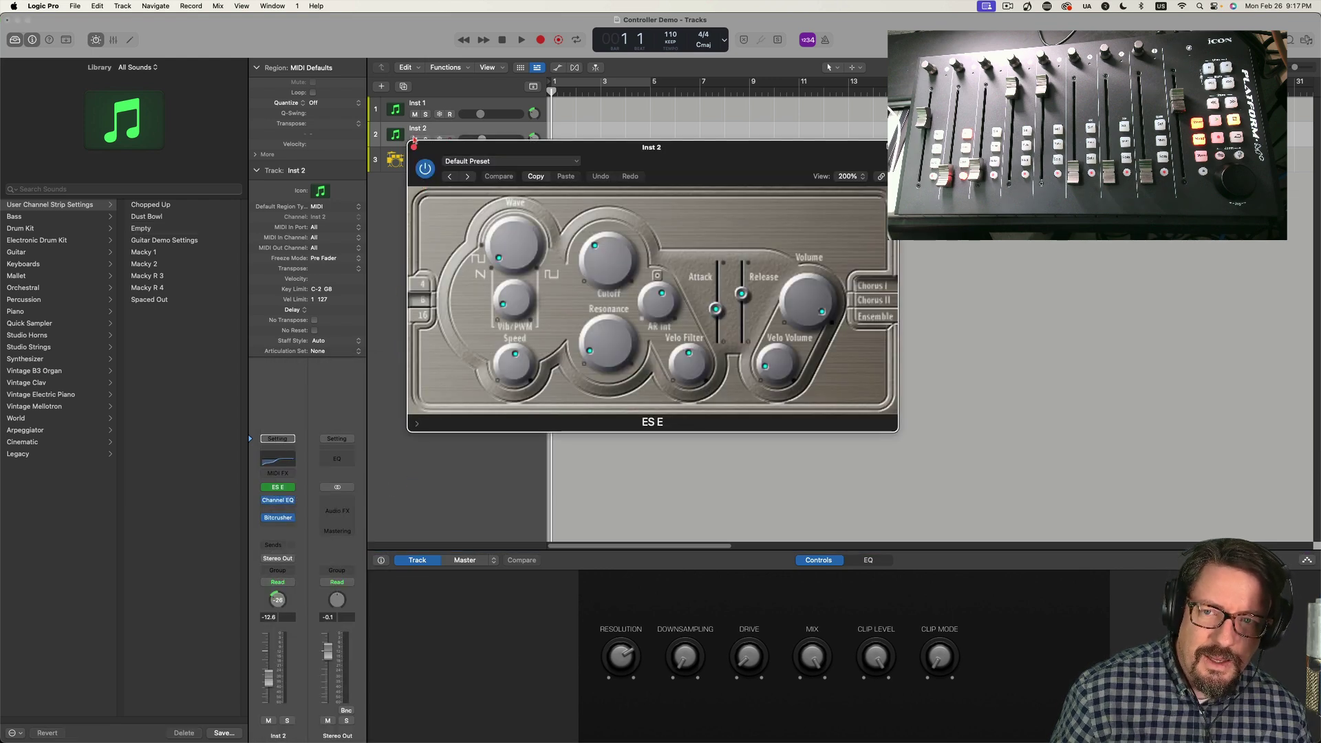
{"action": "left_click", "coordinate": [414, 149]}
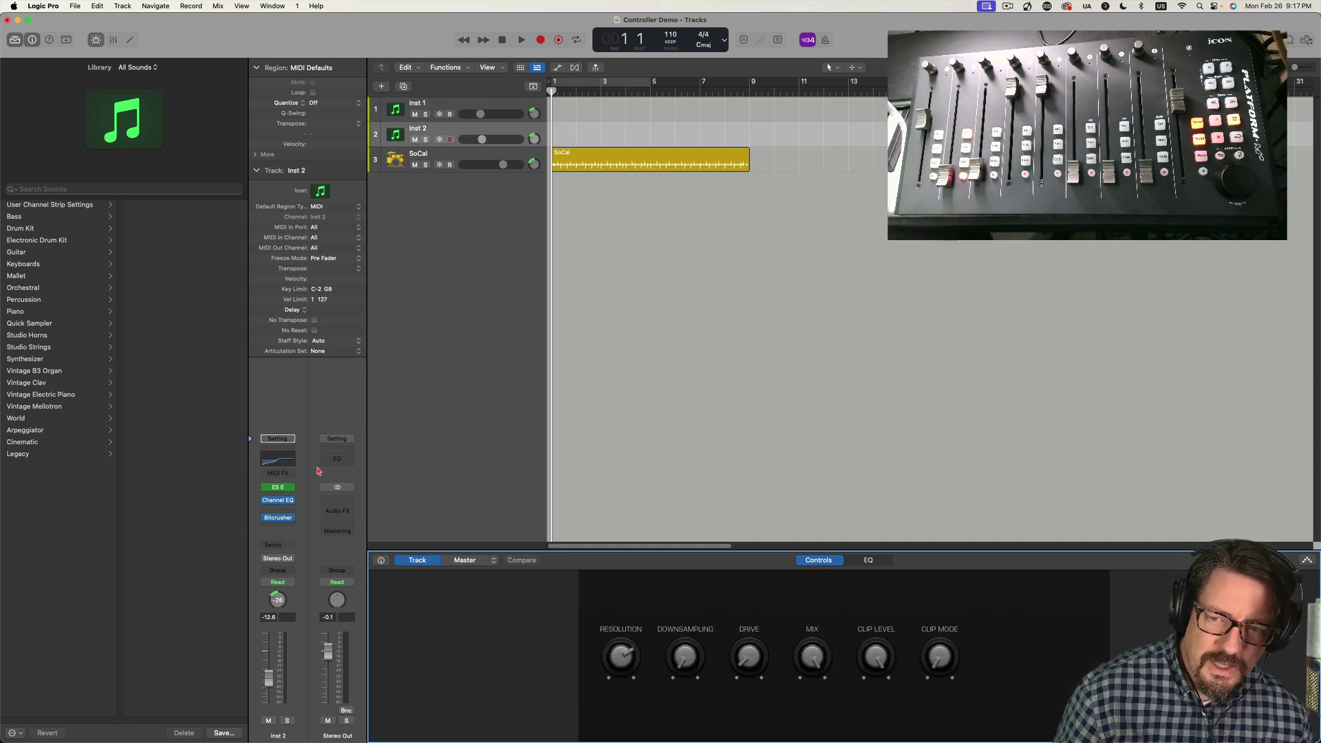
Step: Remove the Bitcrusher plug-in from Inst 2 by setting its slot to No Plug-in
{"action": "left_click", "coordinate": [291, 518]}
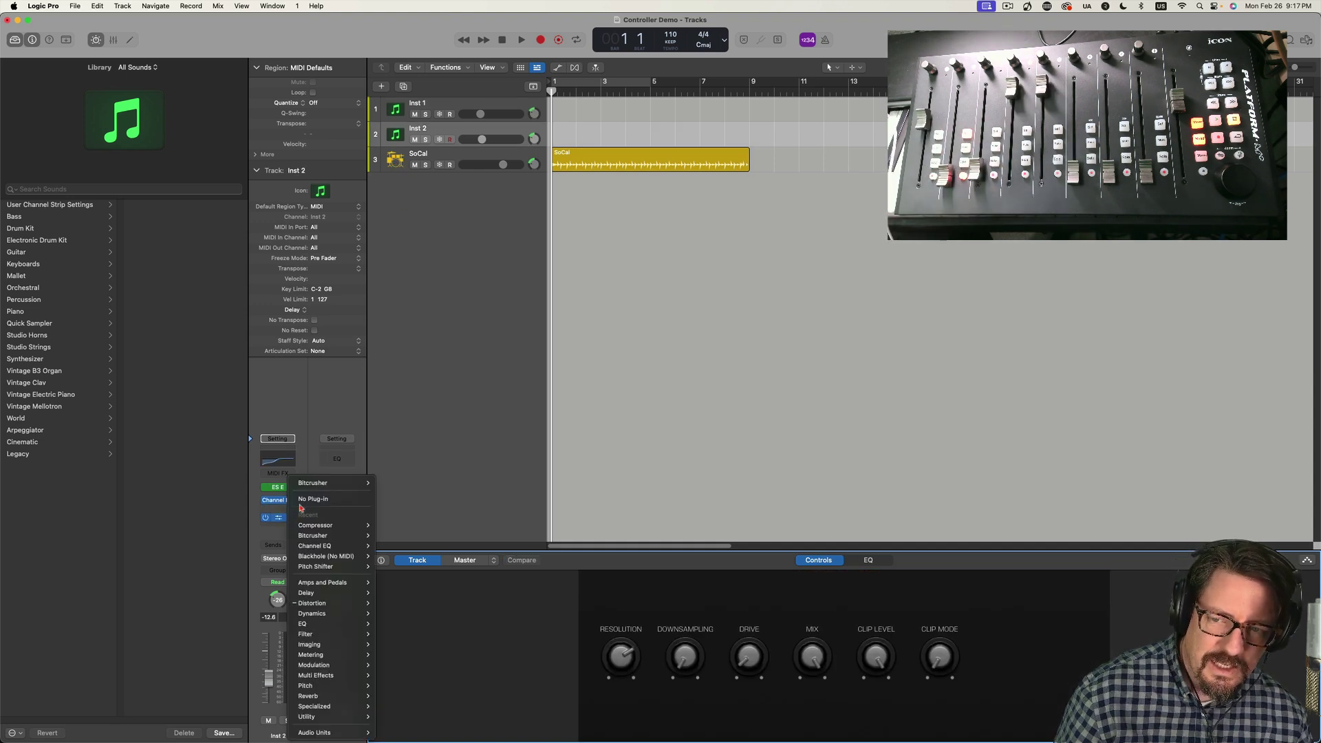
{"action": "left_click", "coordinate": [302, 499]}
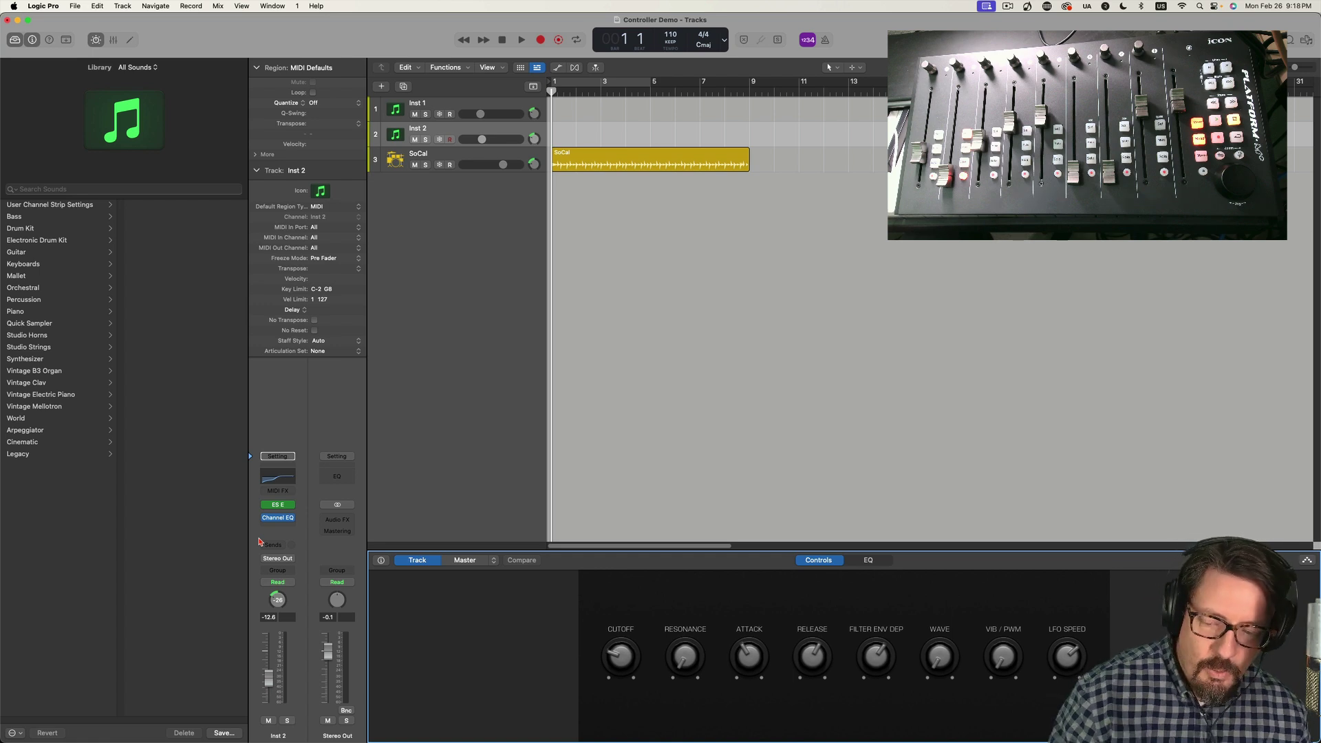
Step: Show the Mixer in the lower pane and switch Sends on Faders to Bus 2
{"action": "key", "text": "x"}
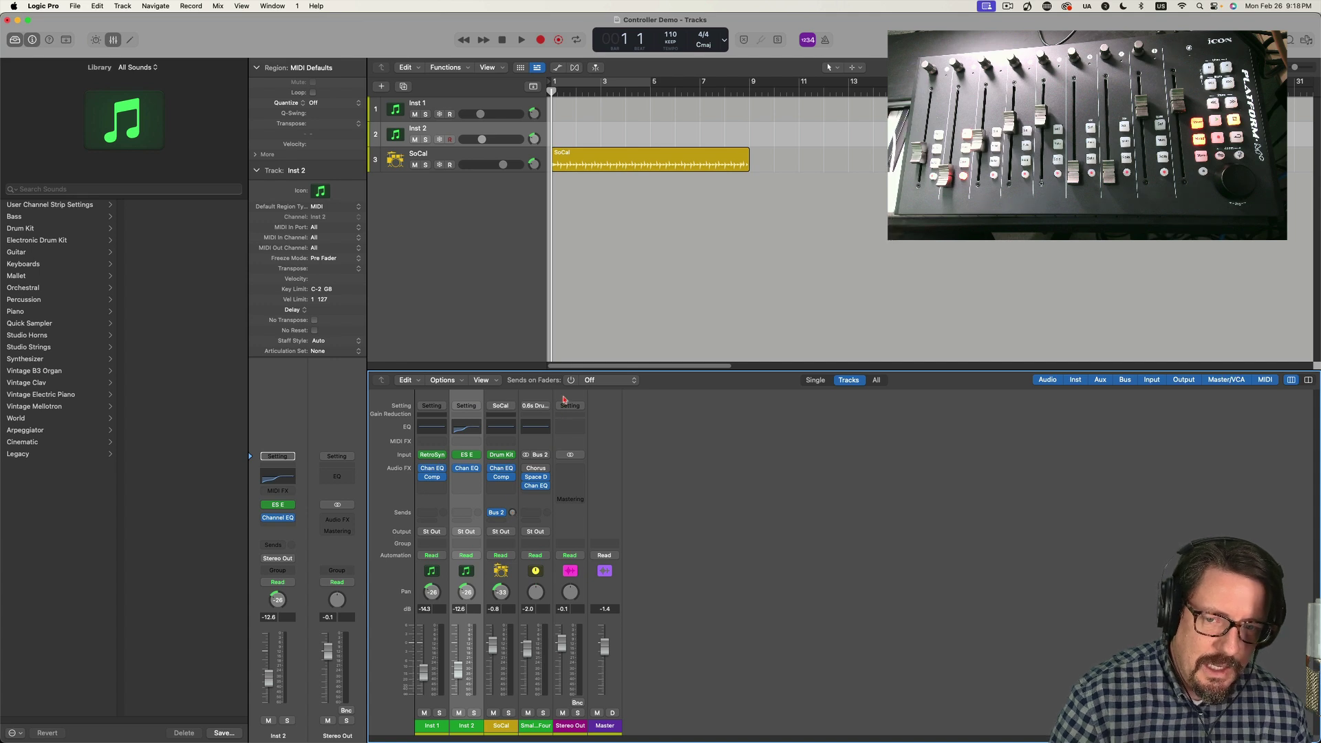
{"action": "left_click", "coordinate": [571, 381]}
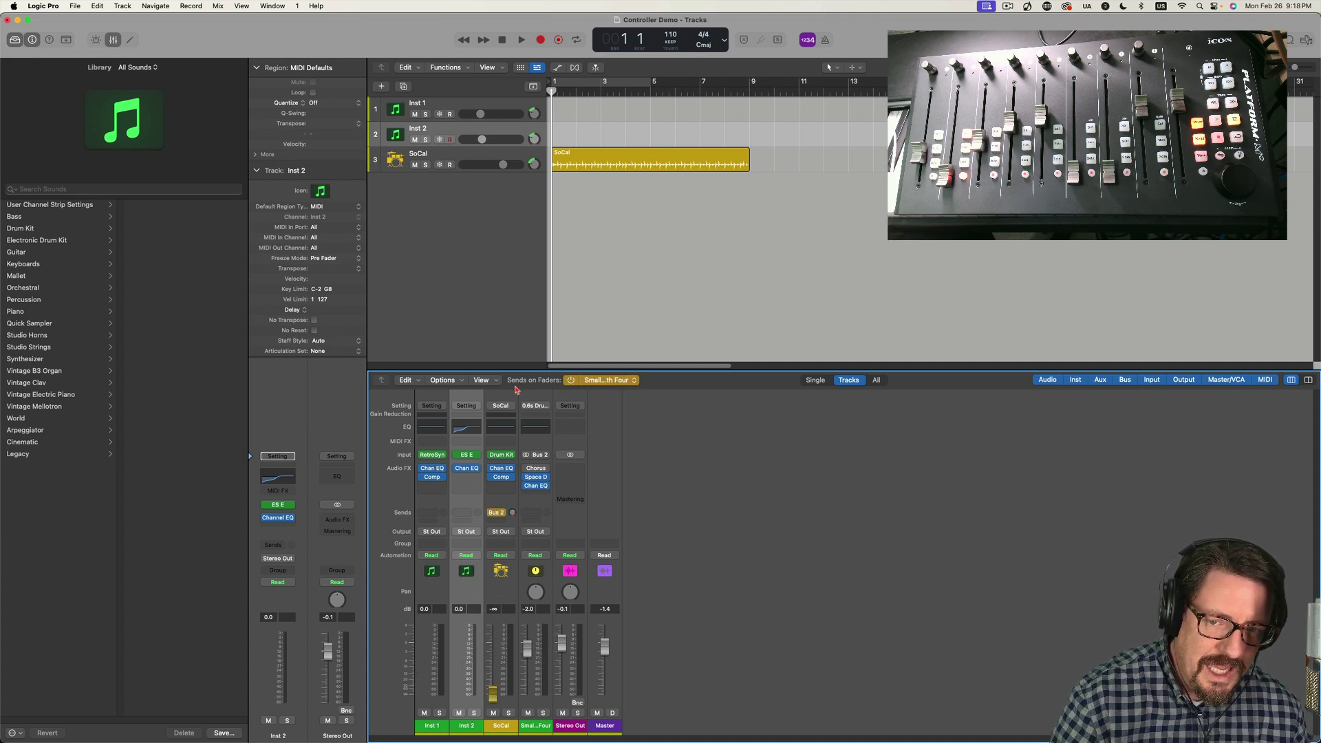